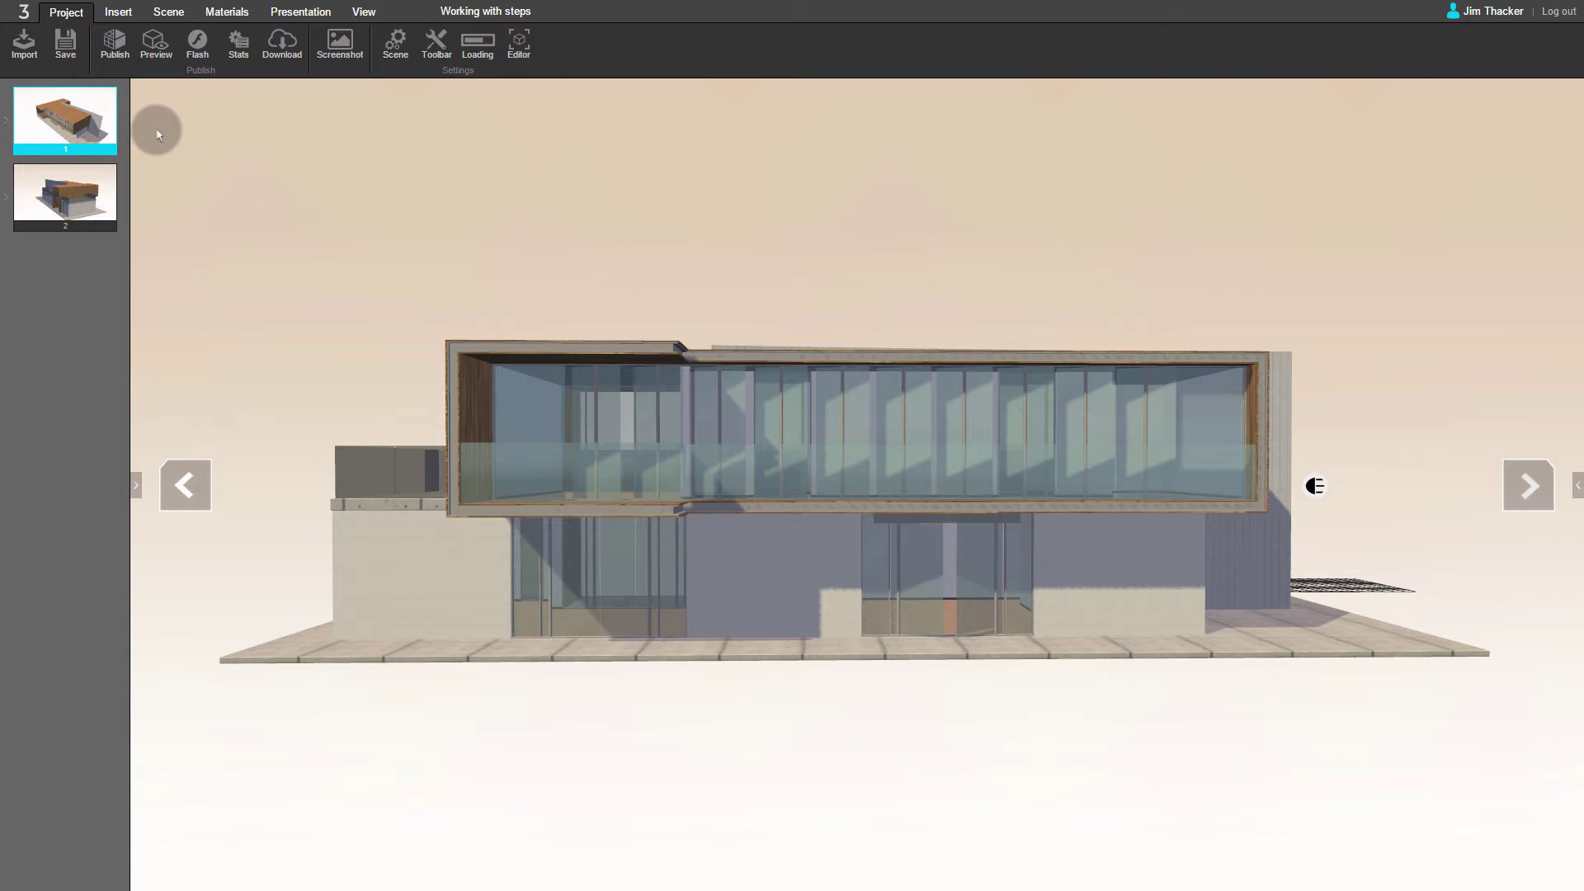
Step: Show the list of cameras and duplicate the second presentation step
left_click(106, 190)
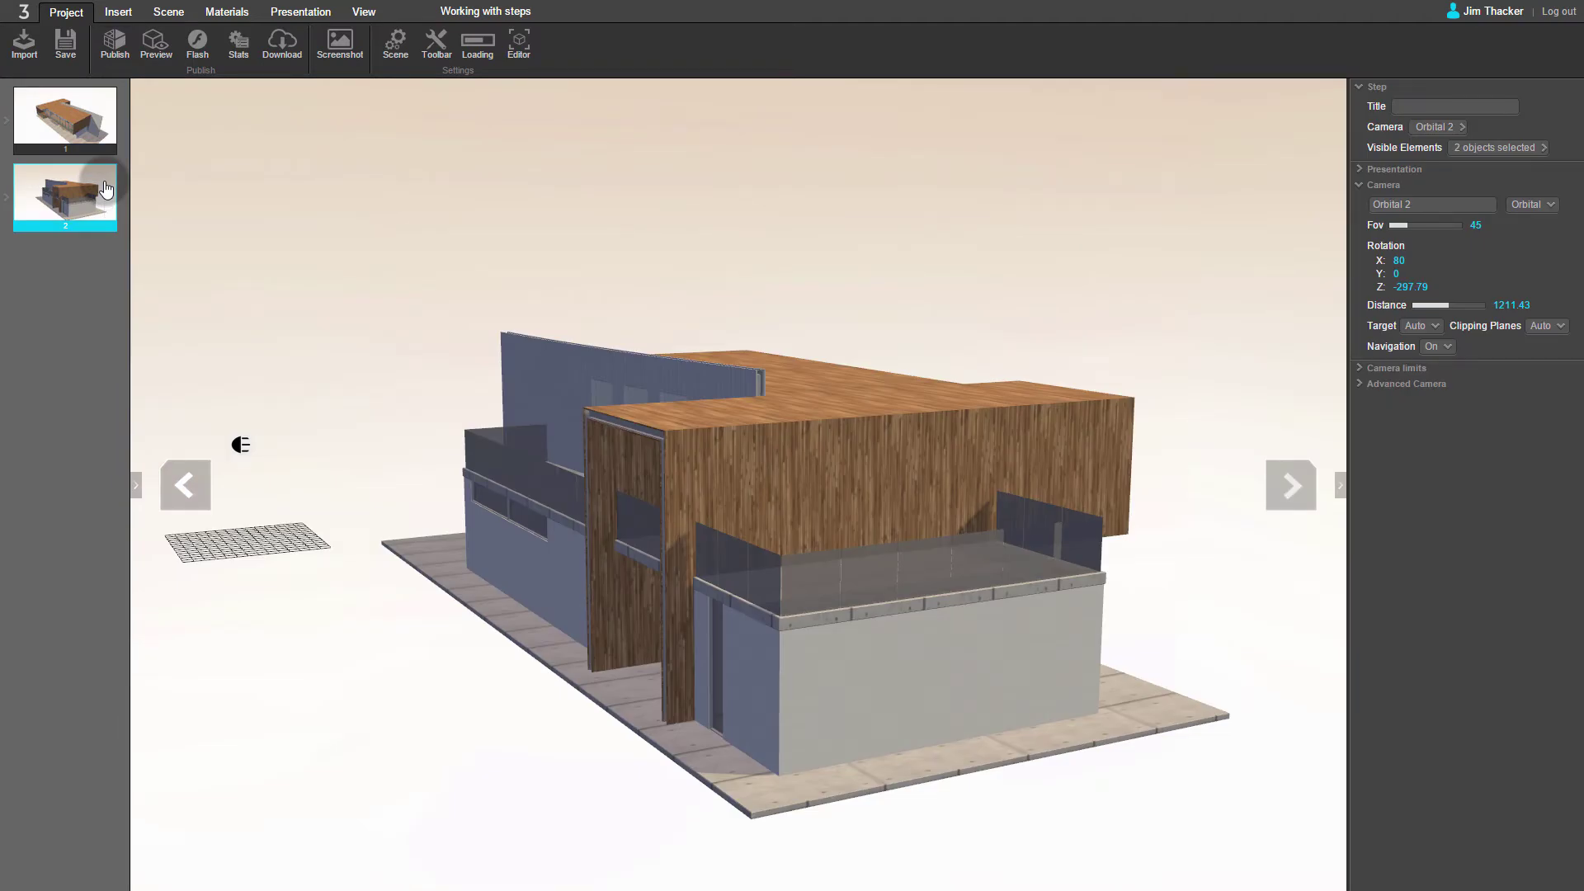
left_click(294, 16)
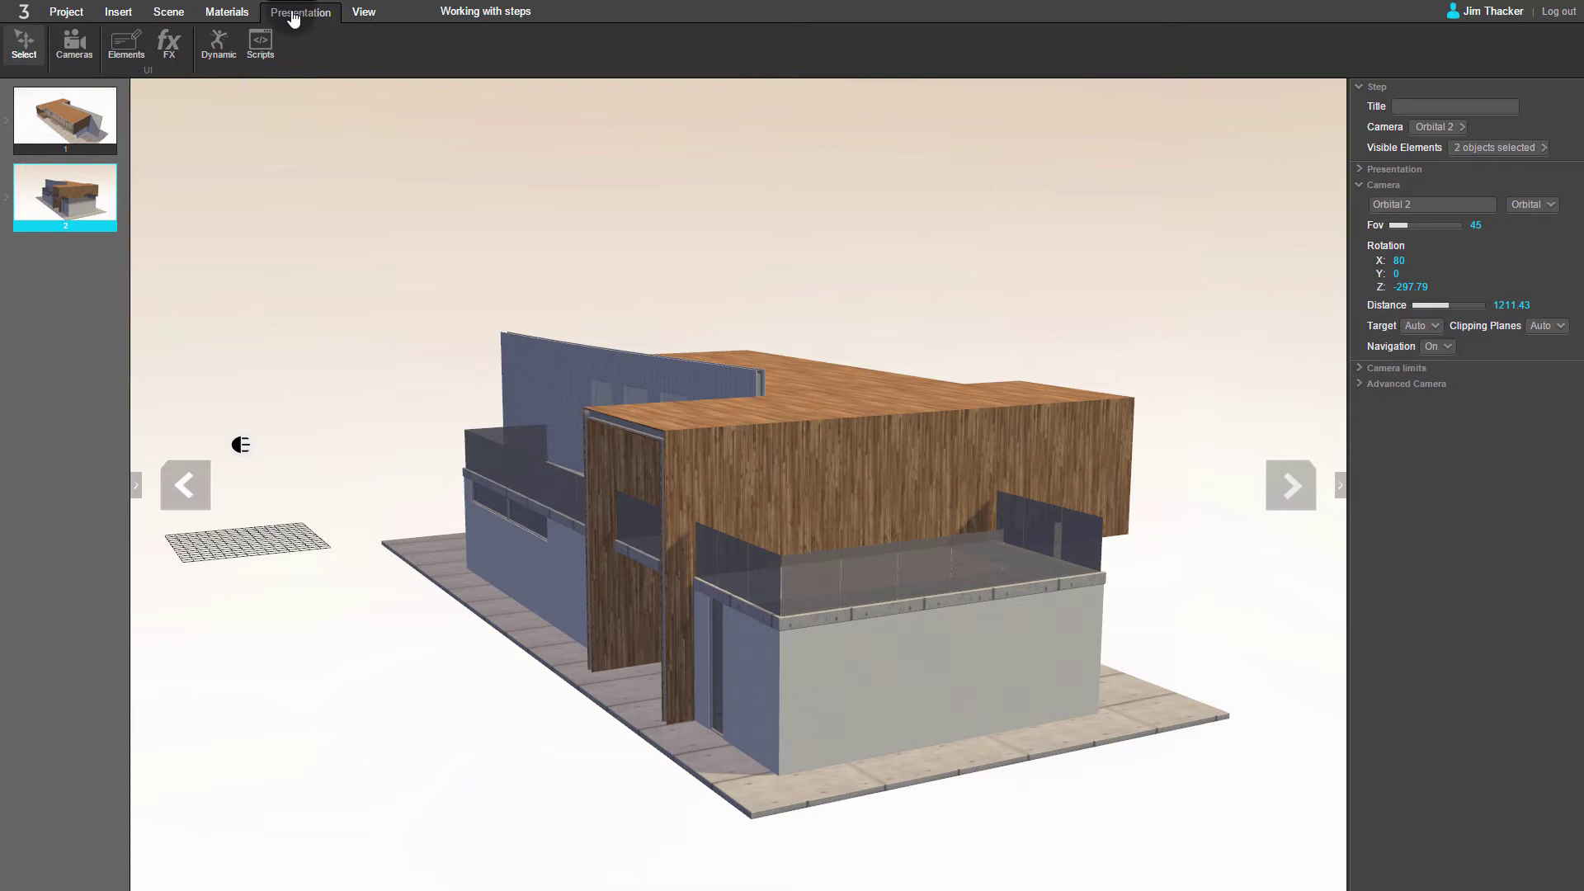
left_click(78, 49)
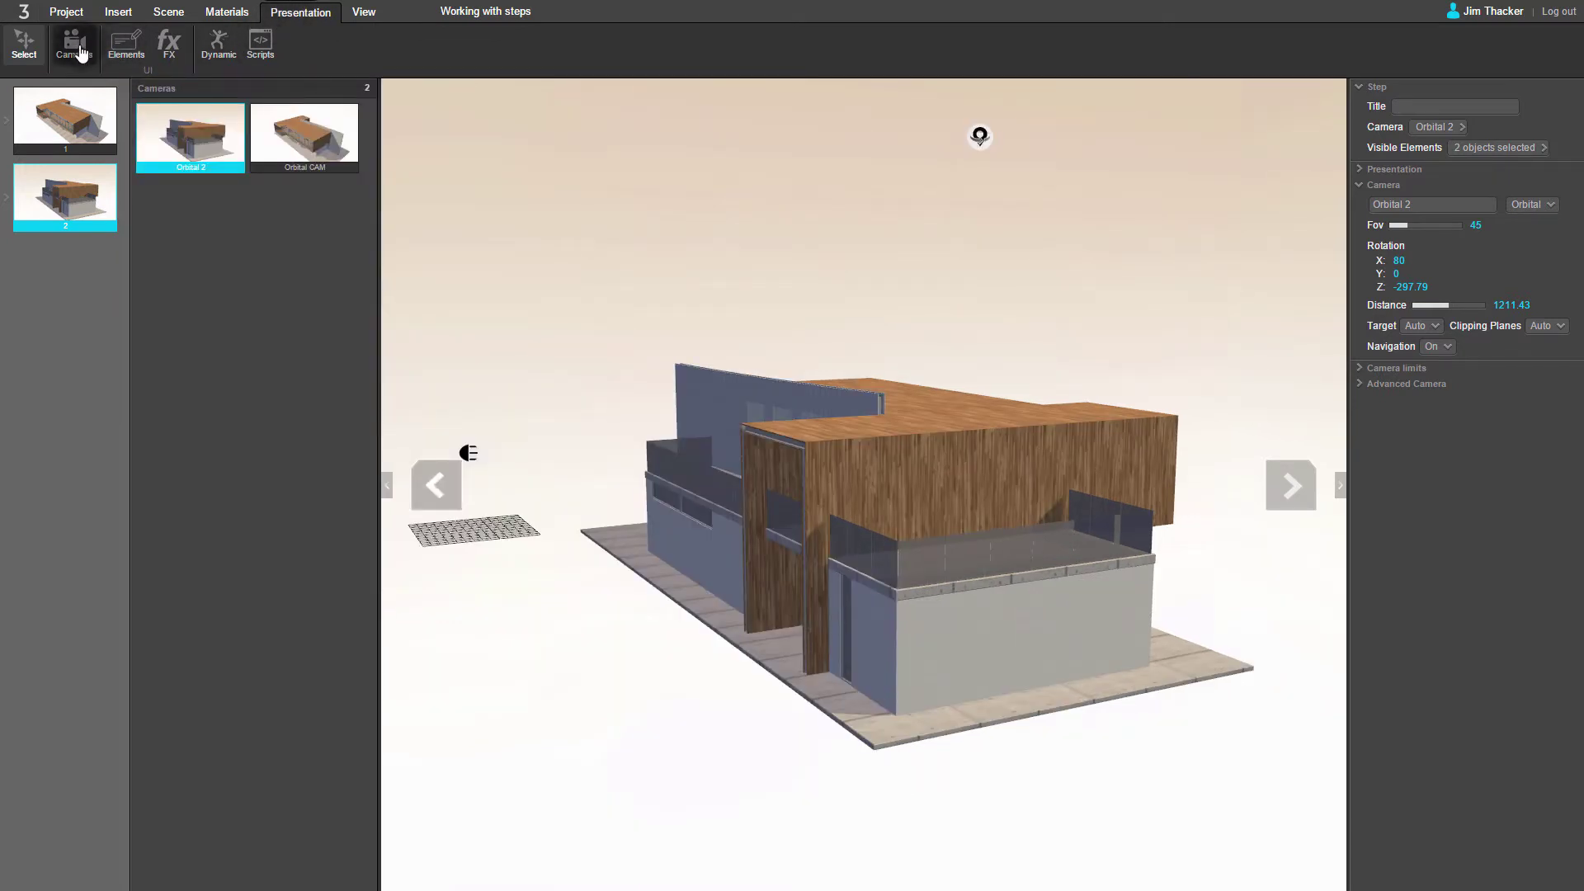
right_click(66, 202)
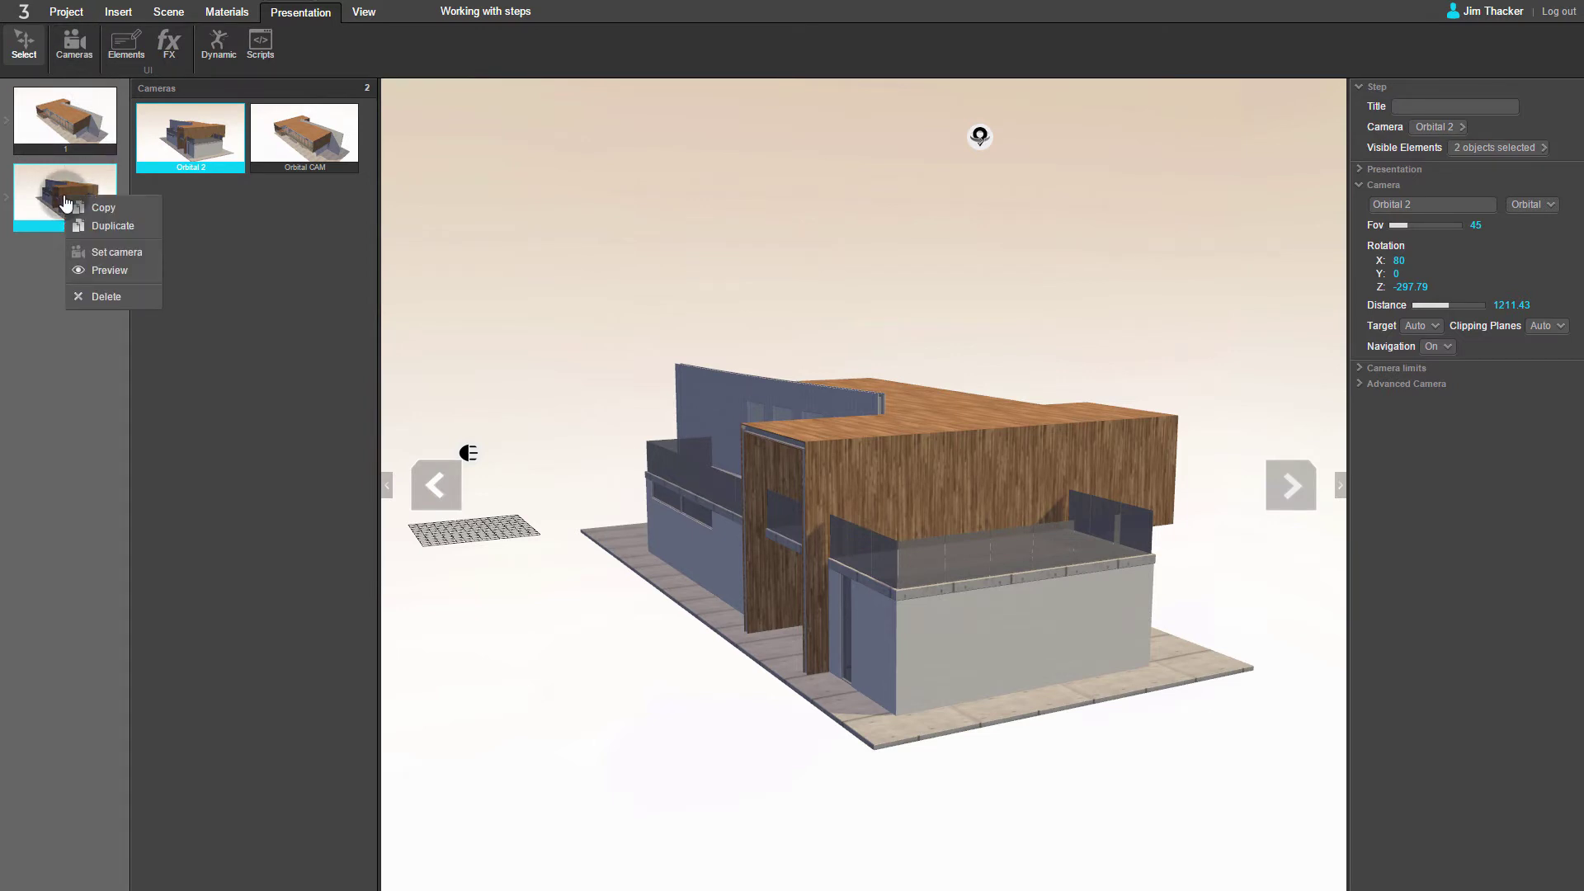
left_click(111, 226)
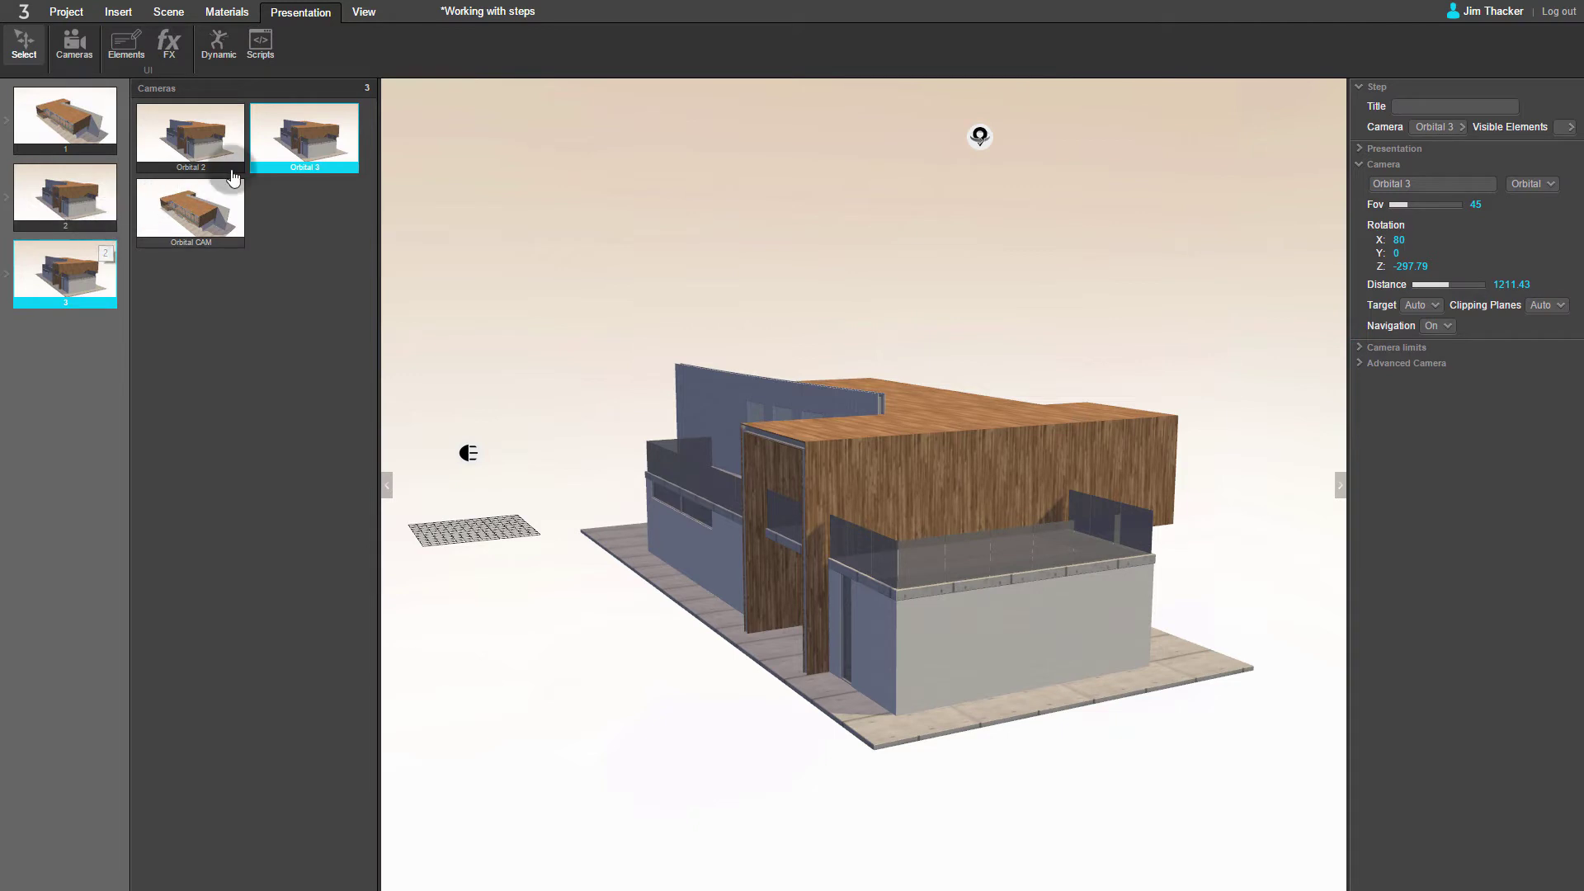
Step: Rename the duplicated step's camera as Interior and set its camera type to Free
left_click(280, 142)
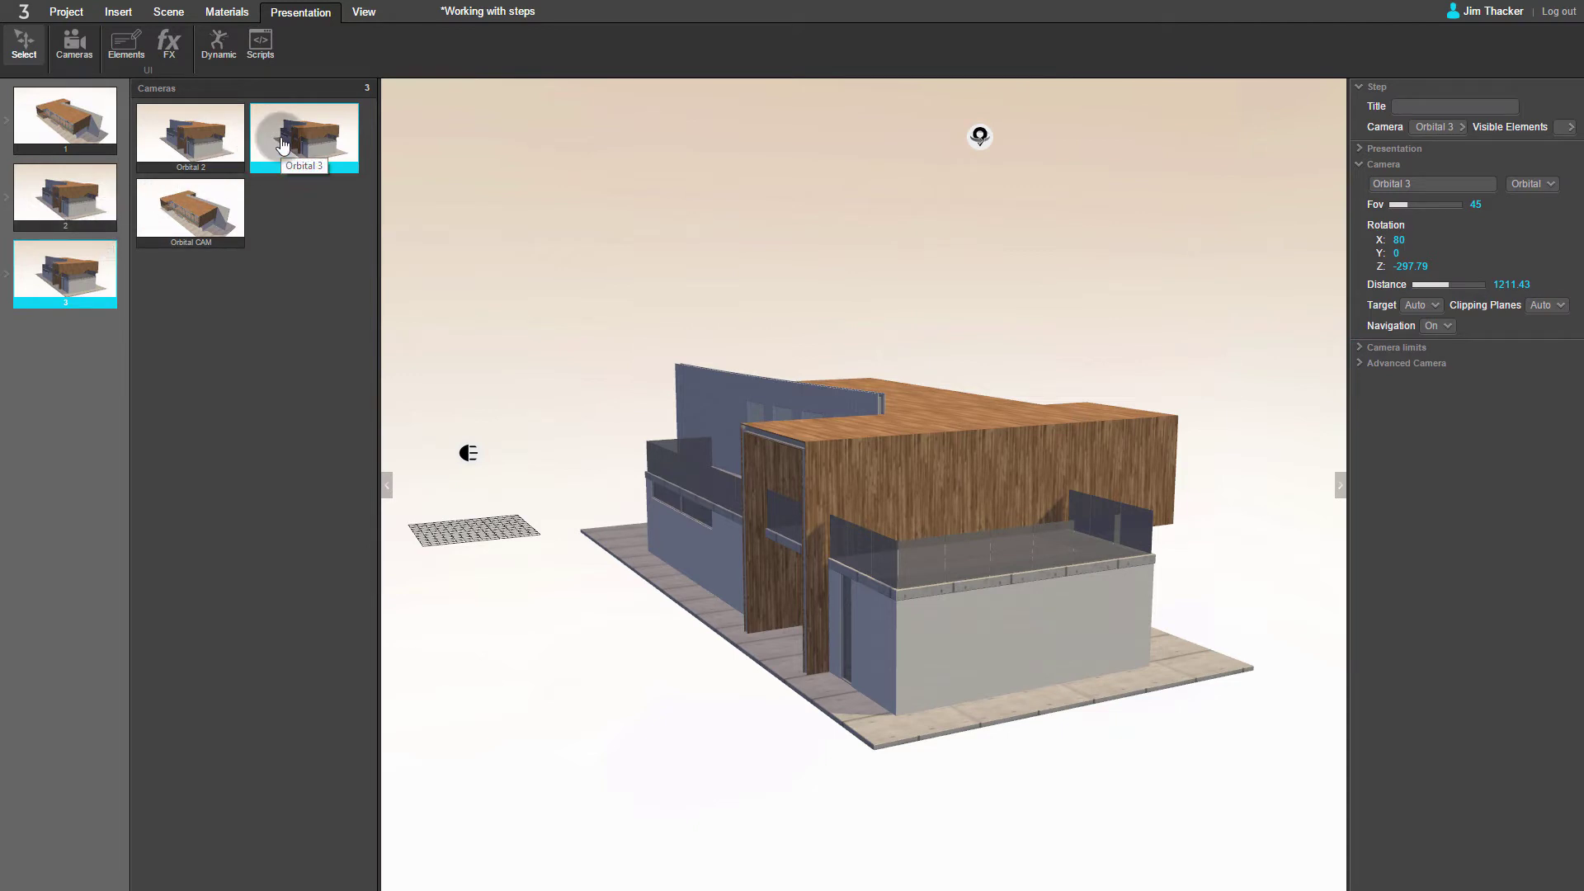
left_click(282, 145)
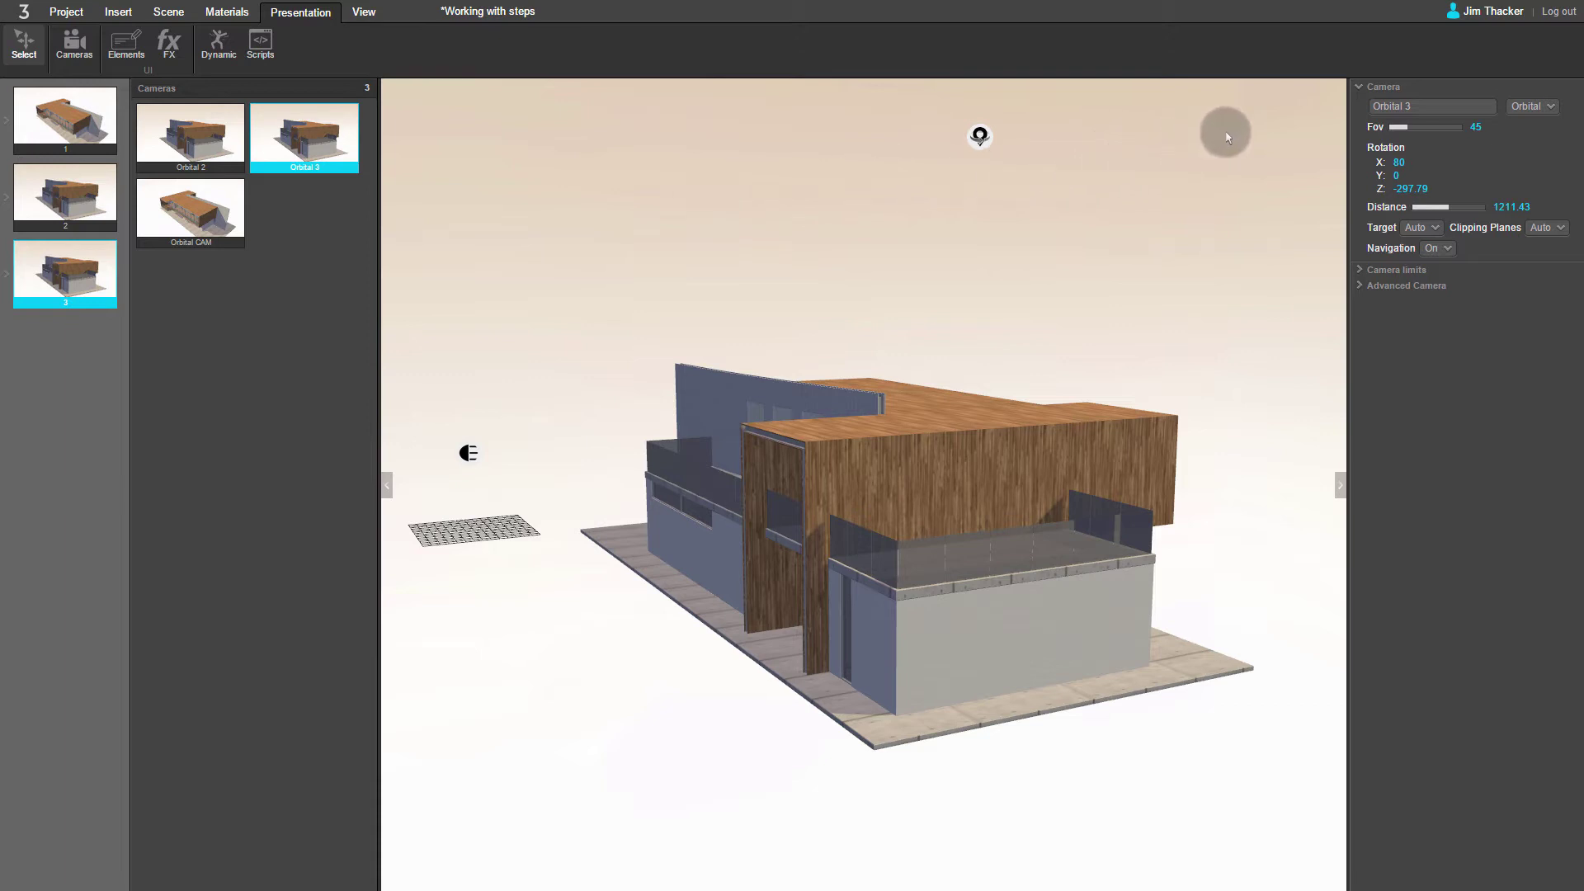
double_click(1424, 103)
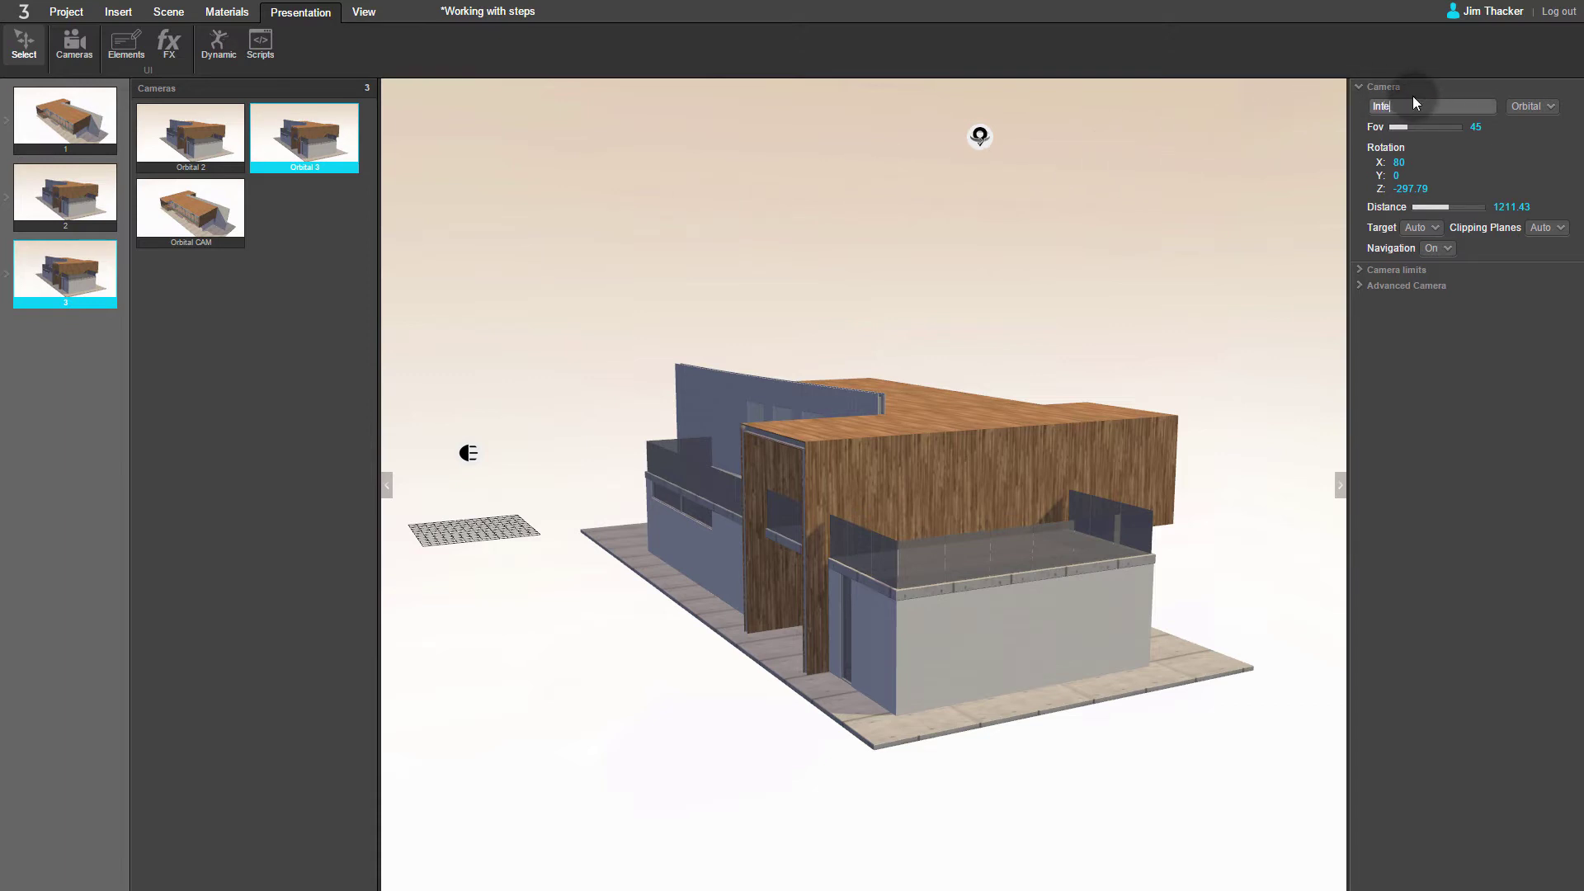
left_click(1491, 156)
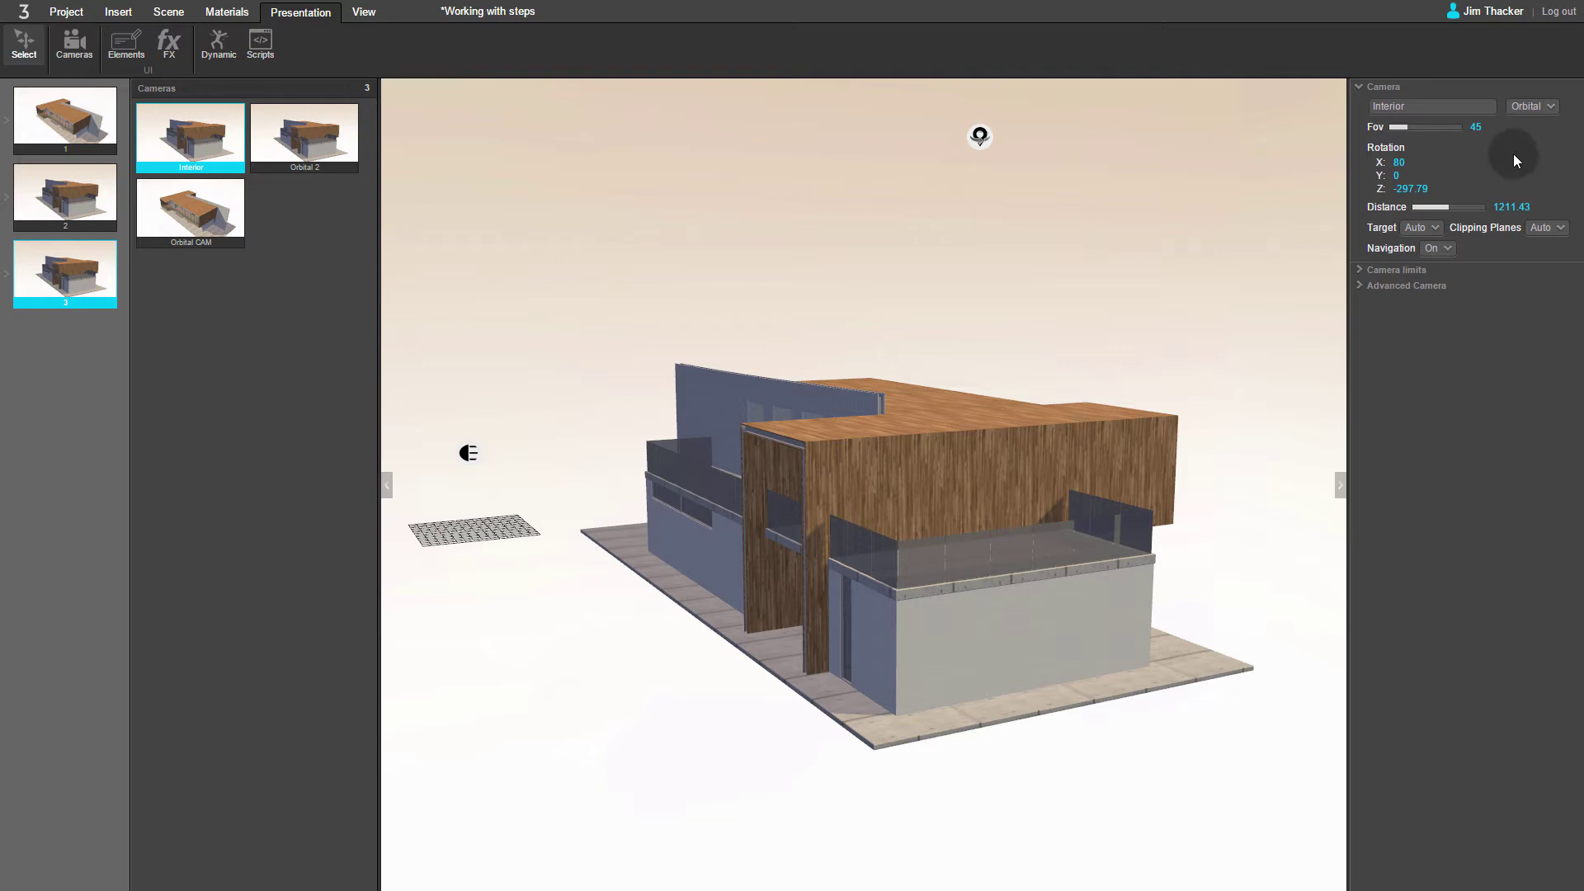
left_click(1550, 107)
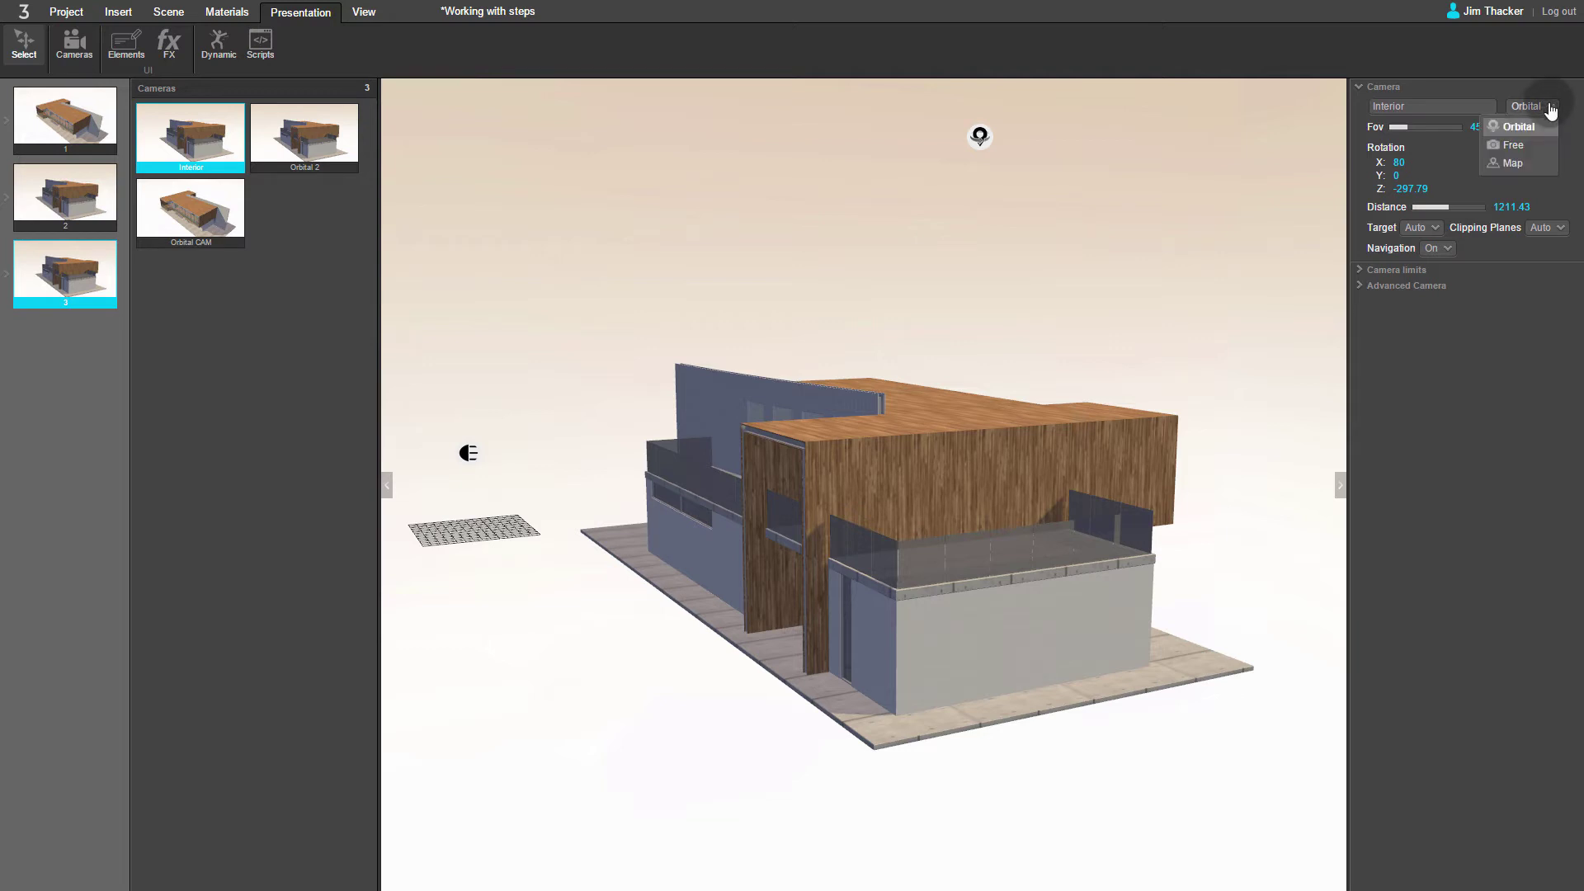
left_click(1509, 145)
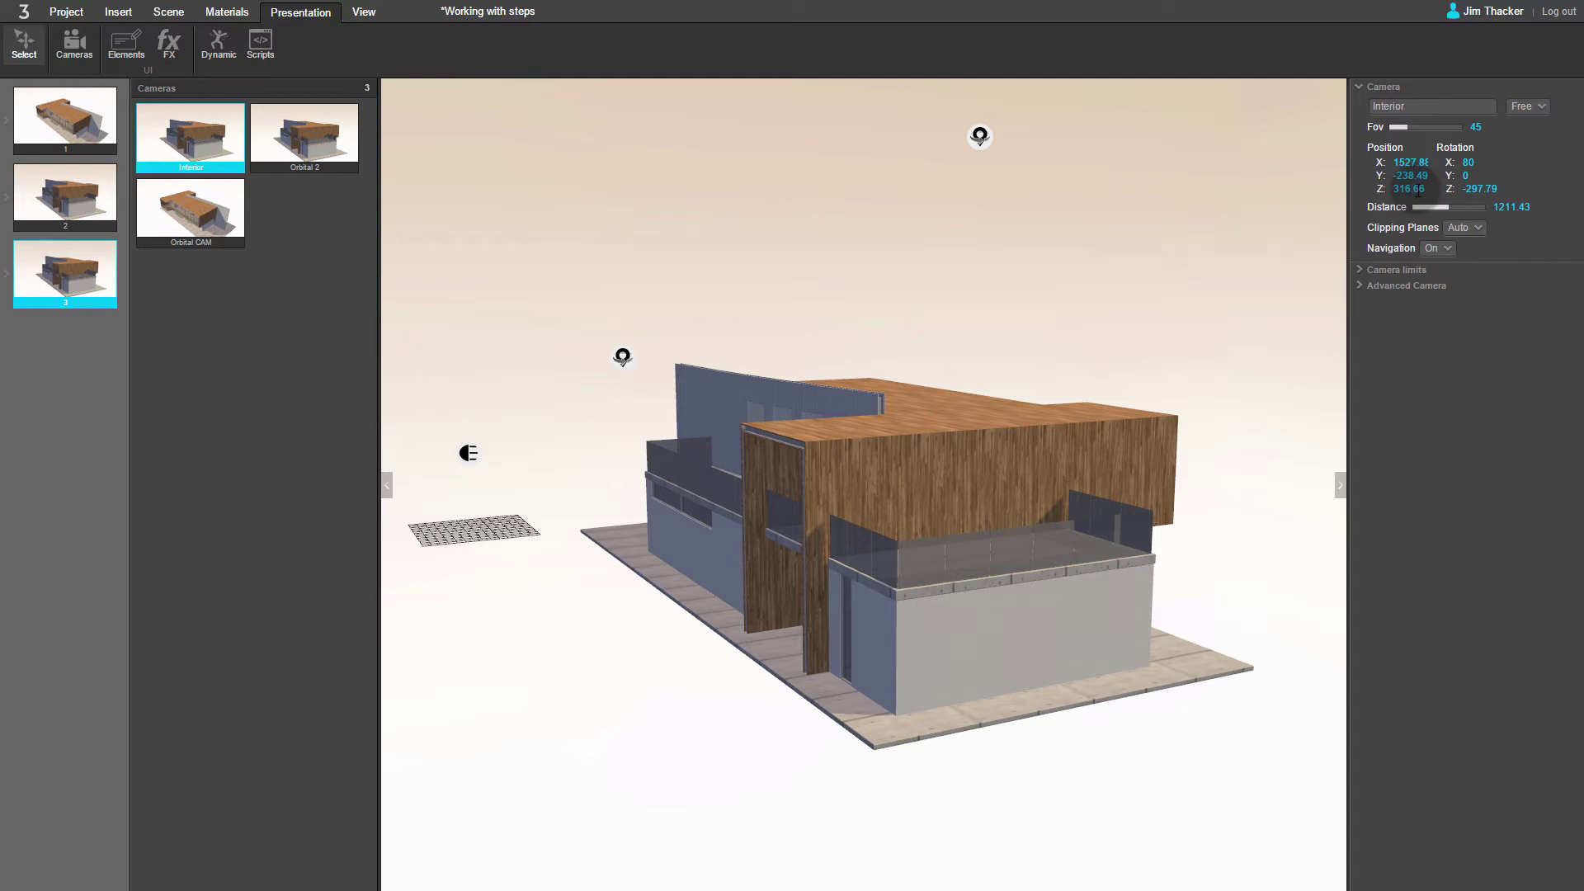
Step: Place the Interior camera inside the building at position X 485, Y 260, Z 60
left_click(1412, 188)
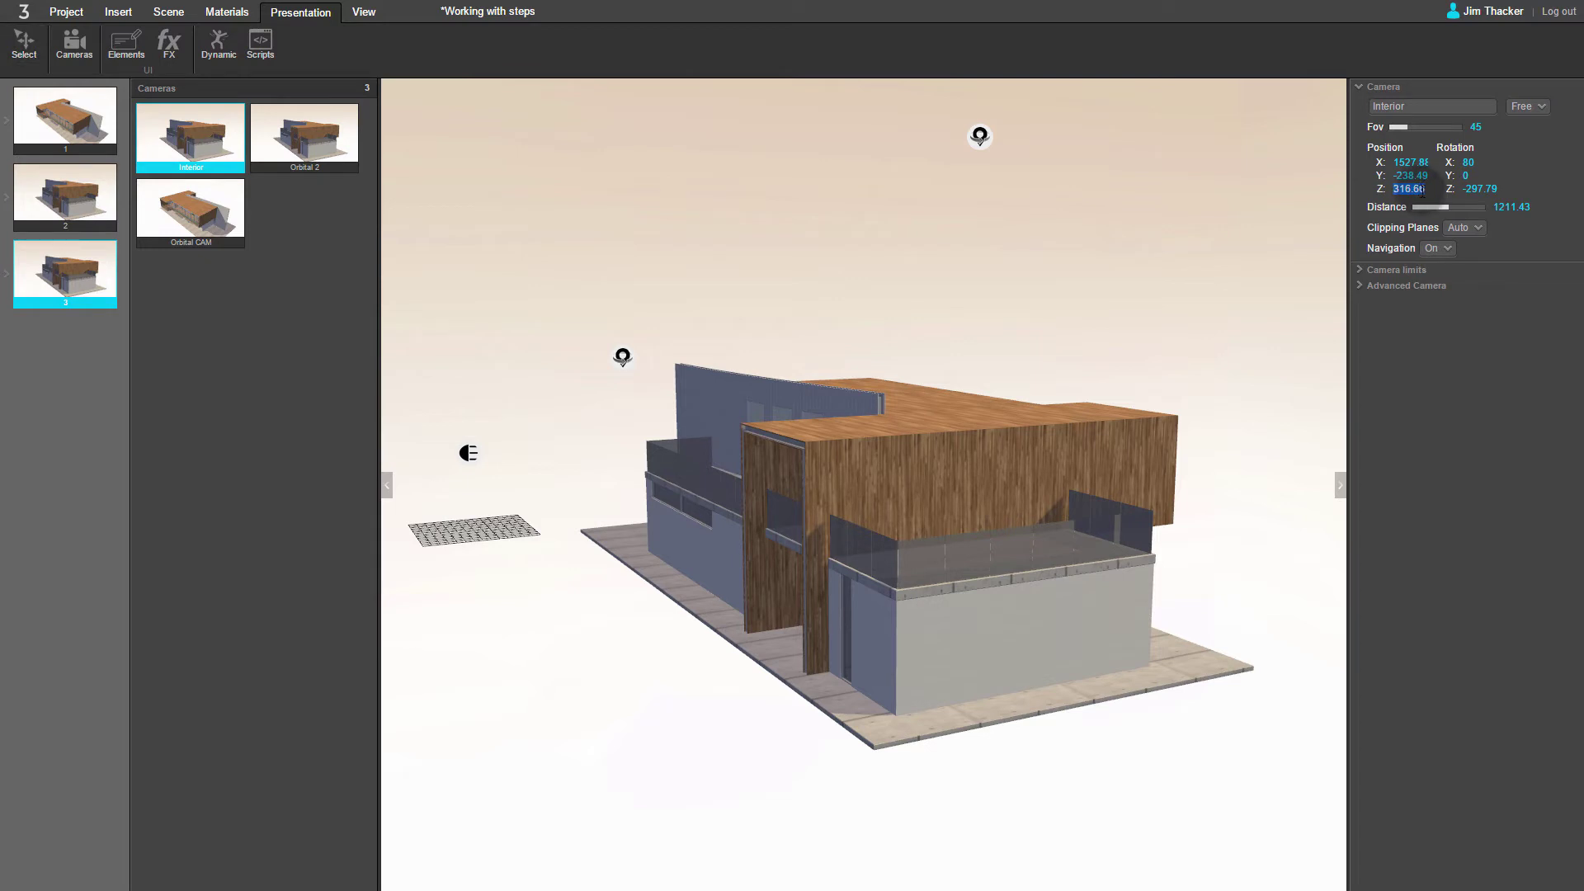
type("60")
key("Return")
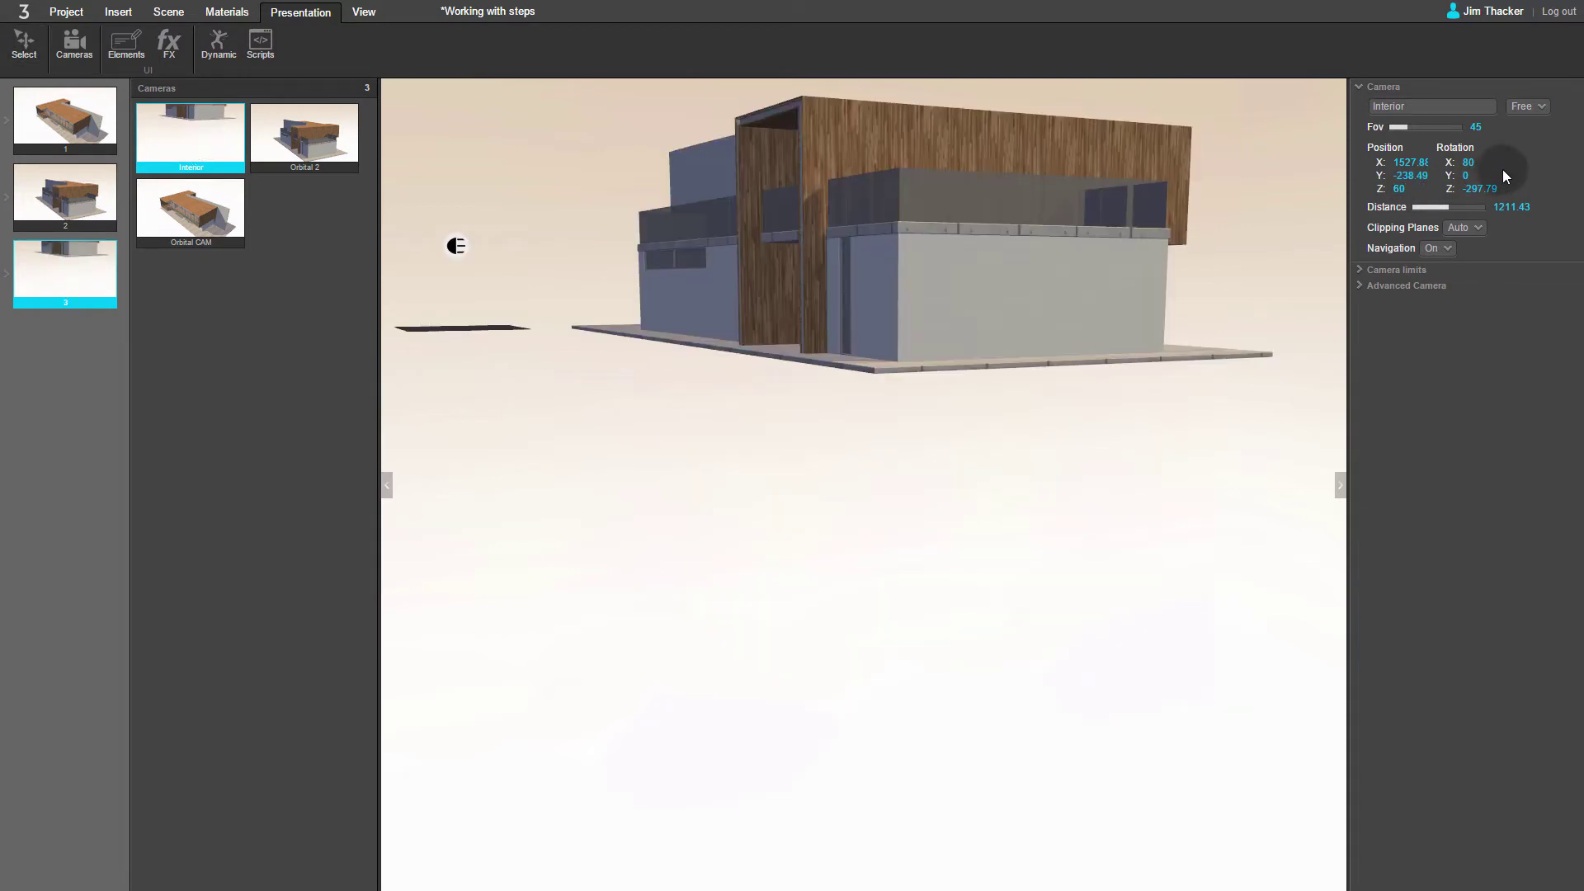
left_click(1411, 175)
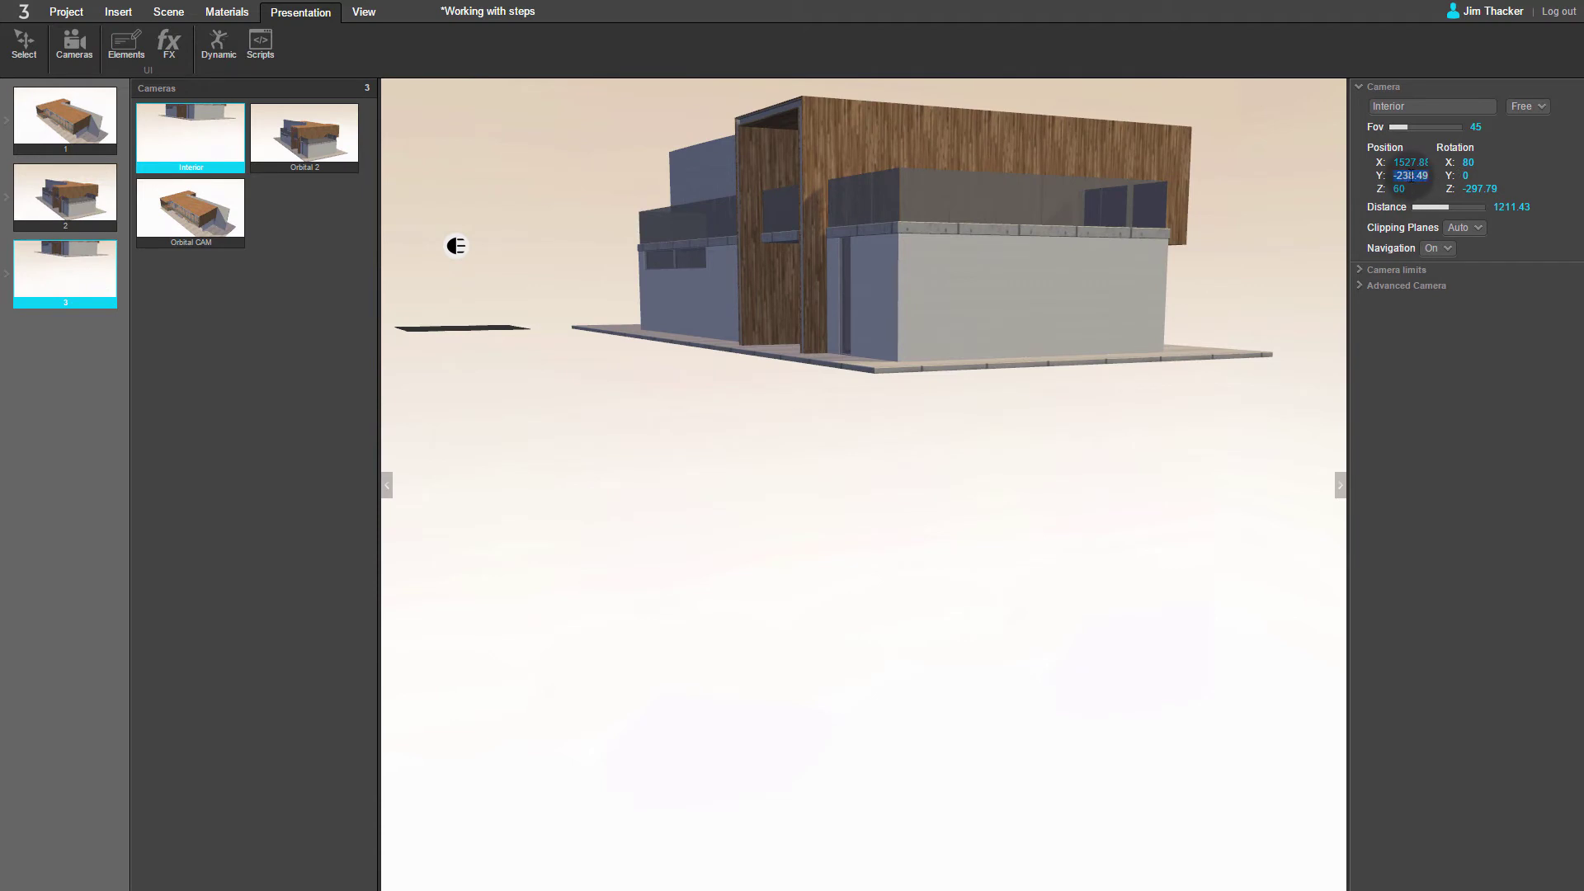
type("260")
left_click(1538, 167)
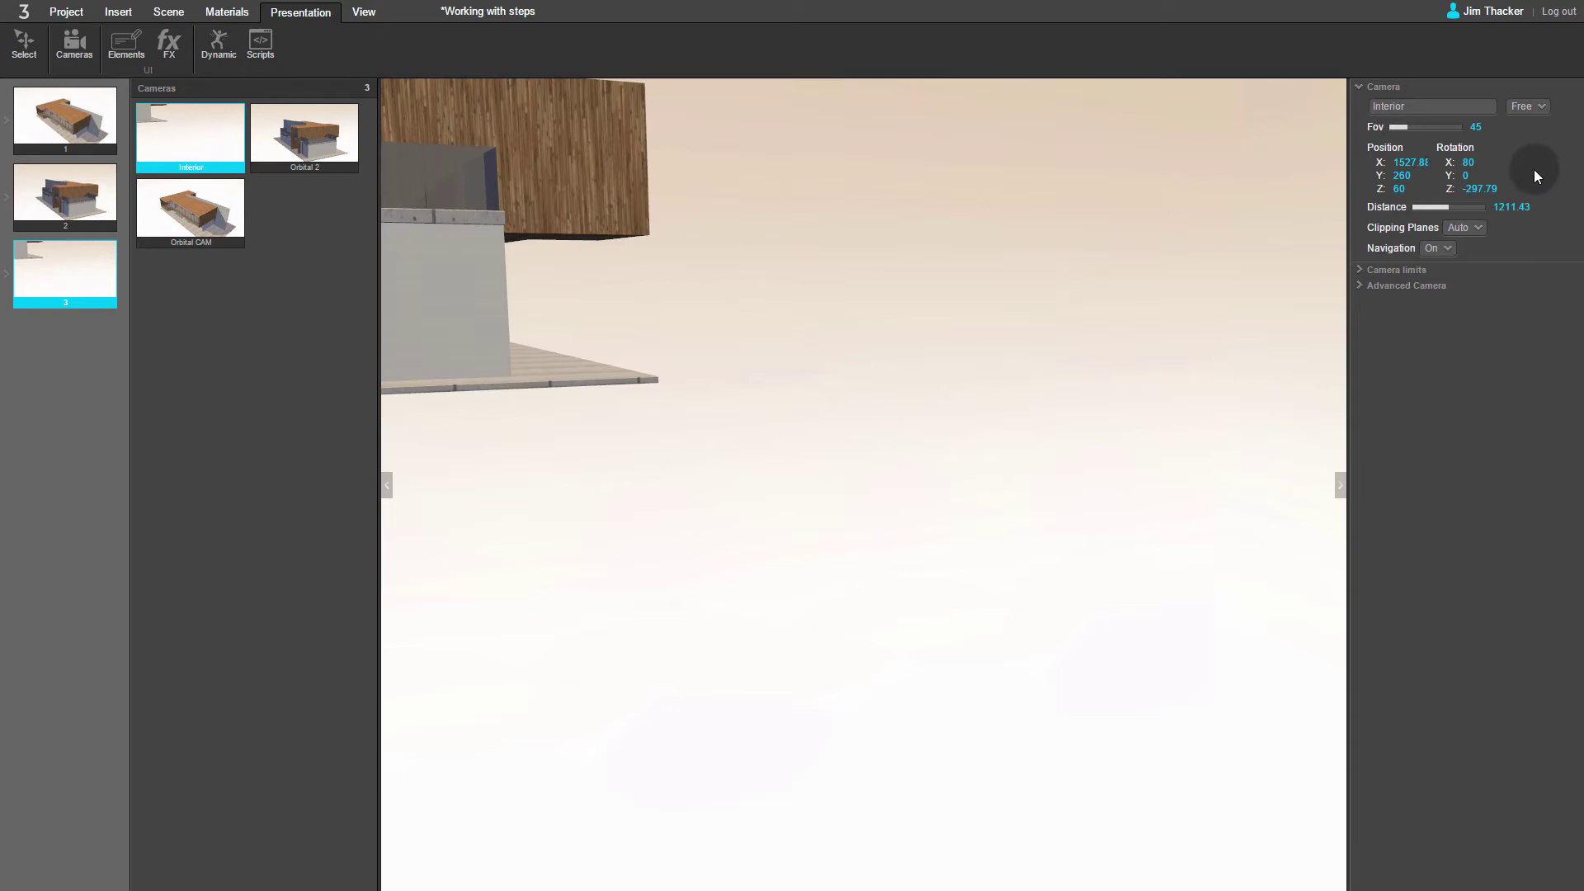
left_click(1411, 163)
type("485")
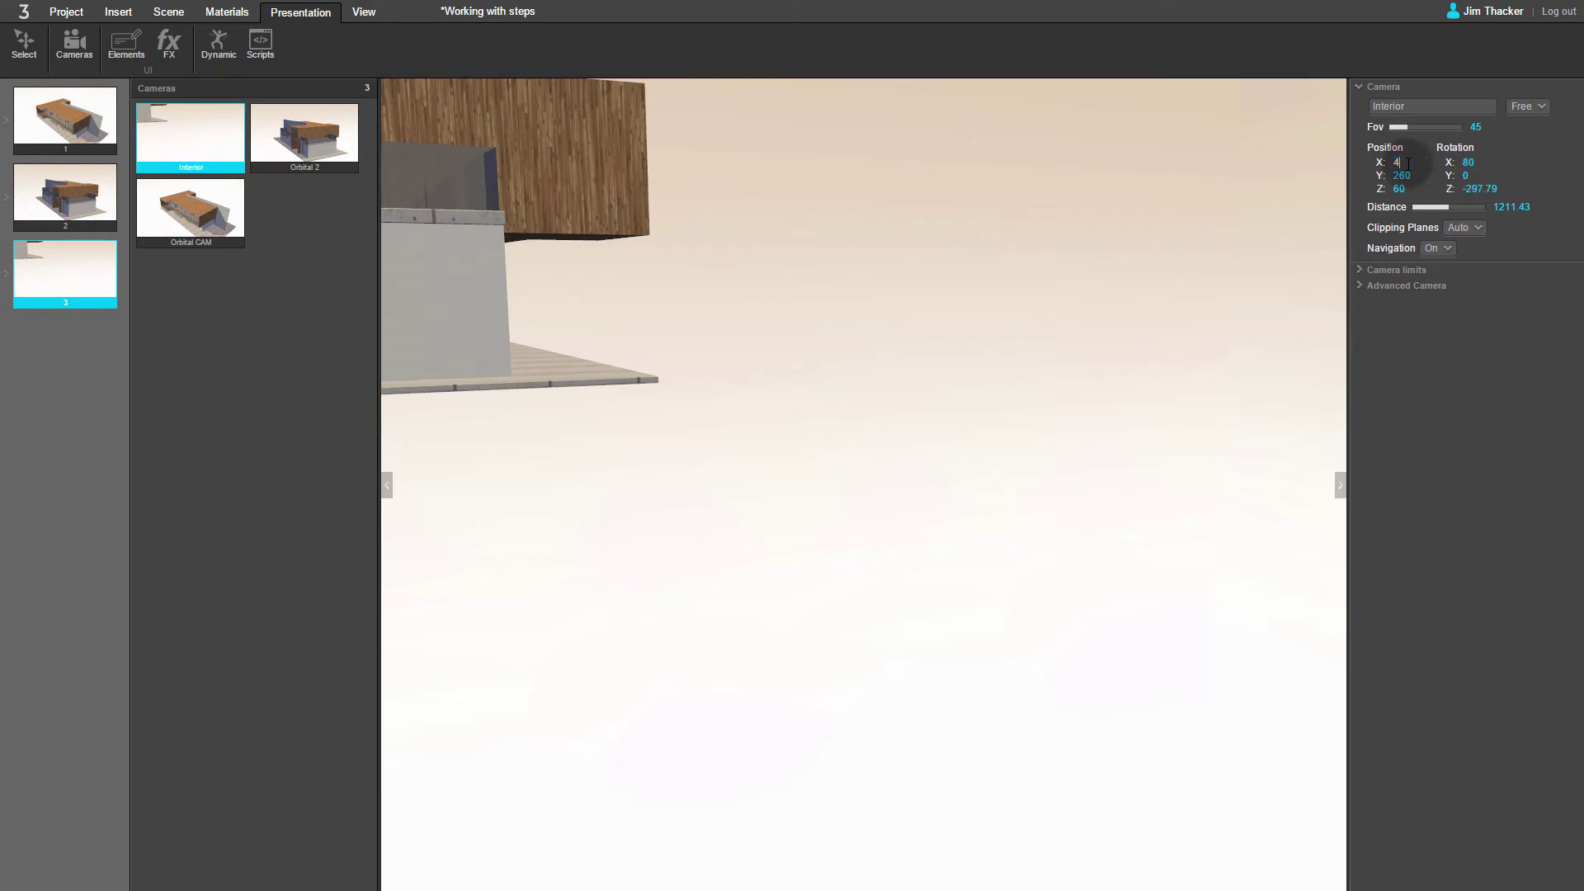
left_click(1518, 161)
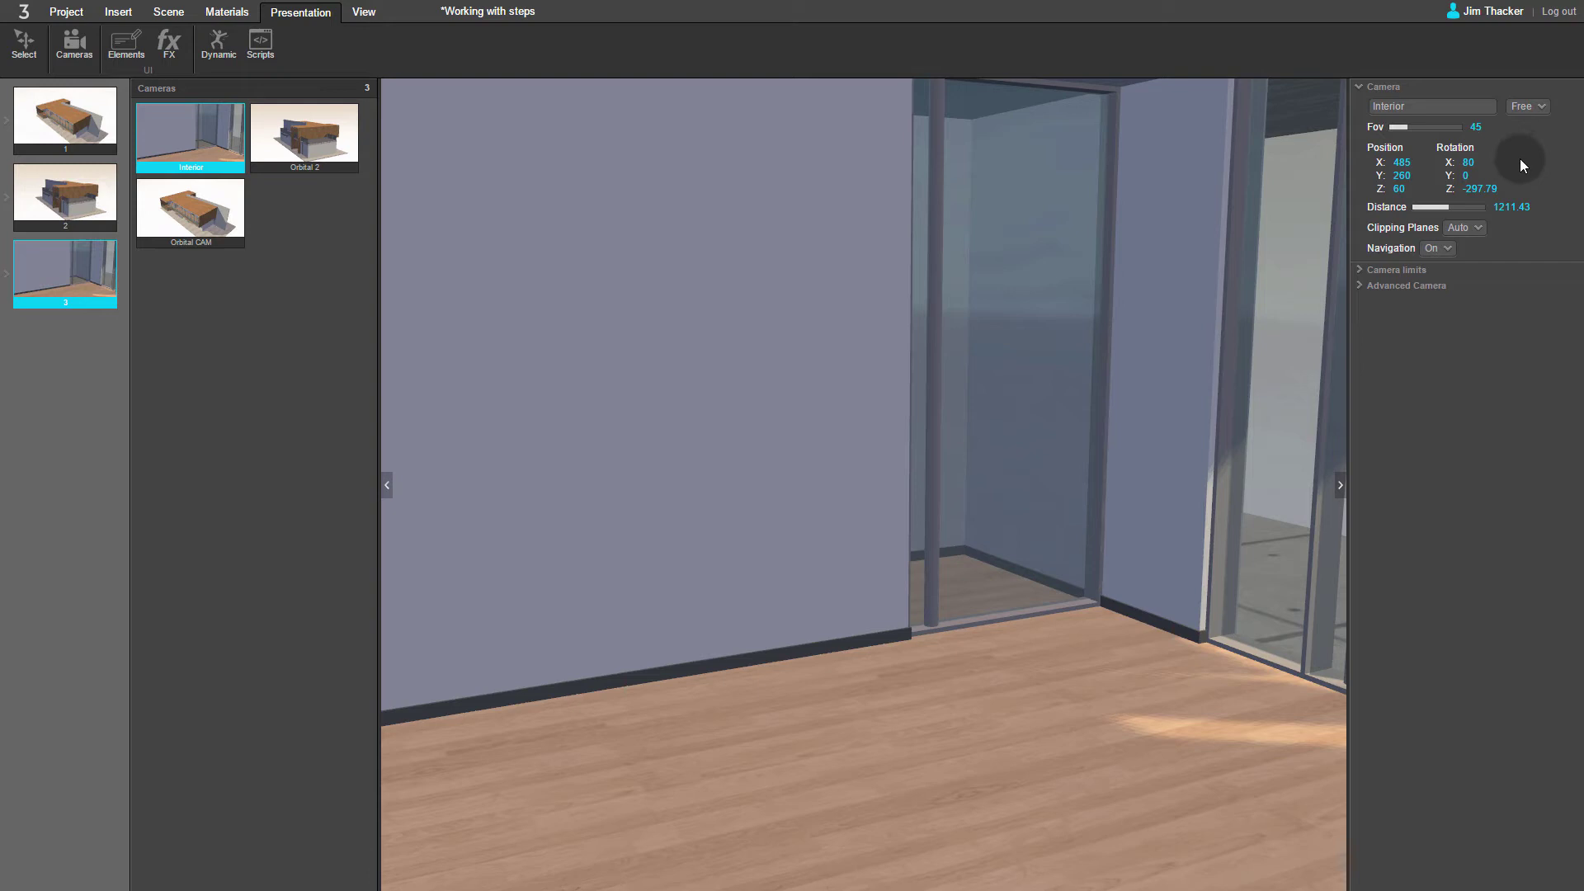
Step: Turn the view toward the glass doors, store it in the Interior camera, and set that camera's field of view to 80
left_click_drag(1219, 343, 1022, 357)
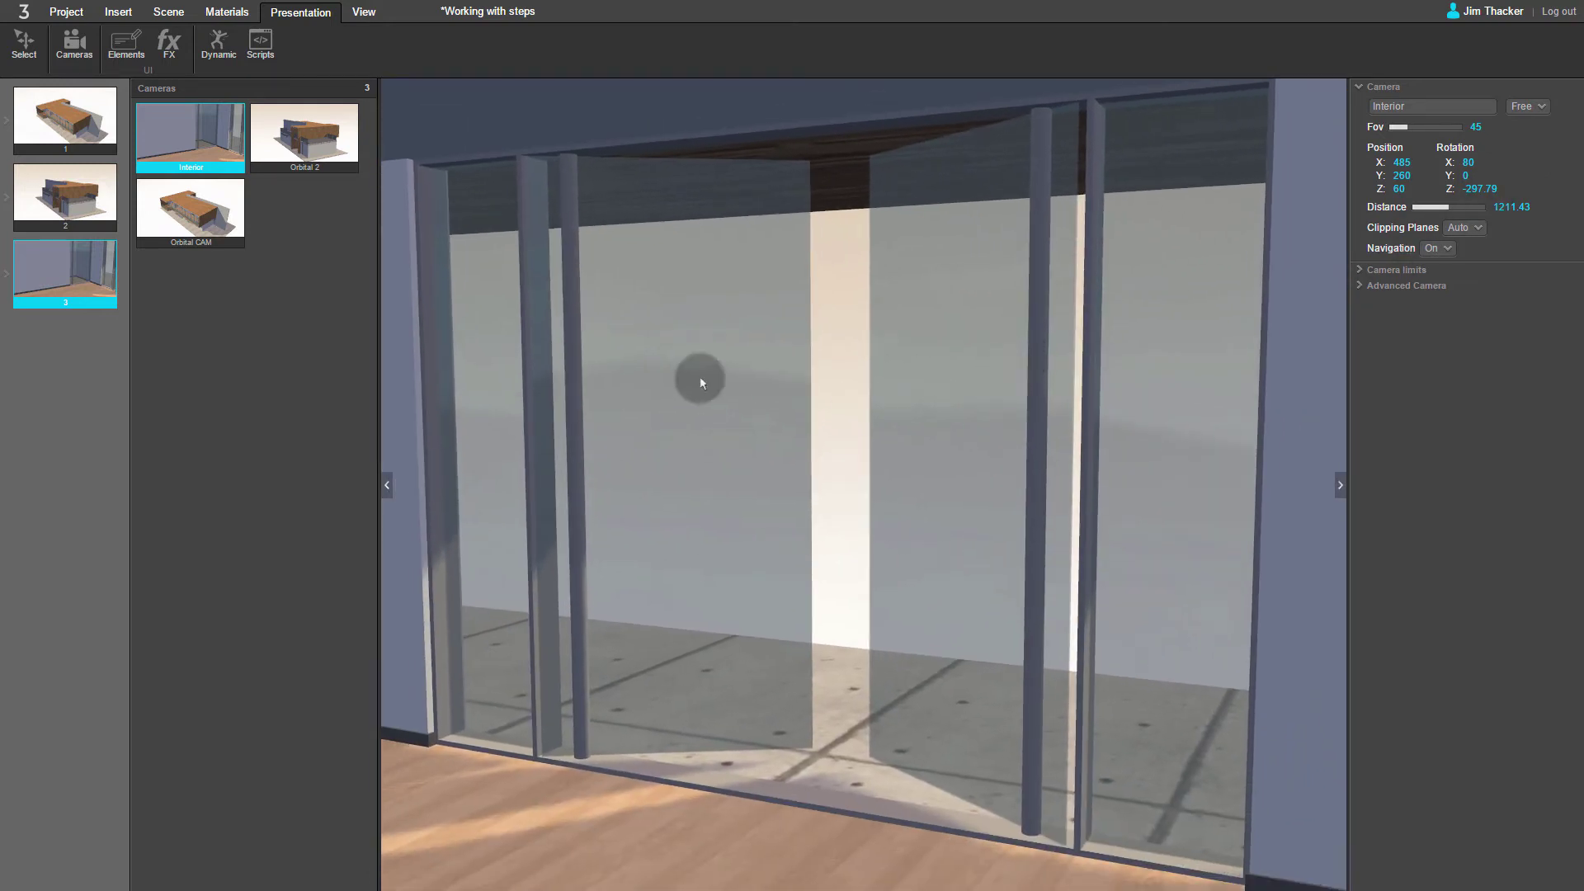
right_click(208, 142)
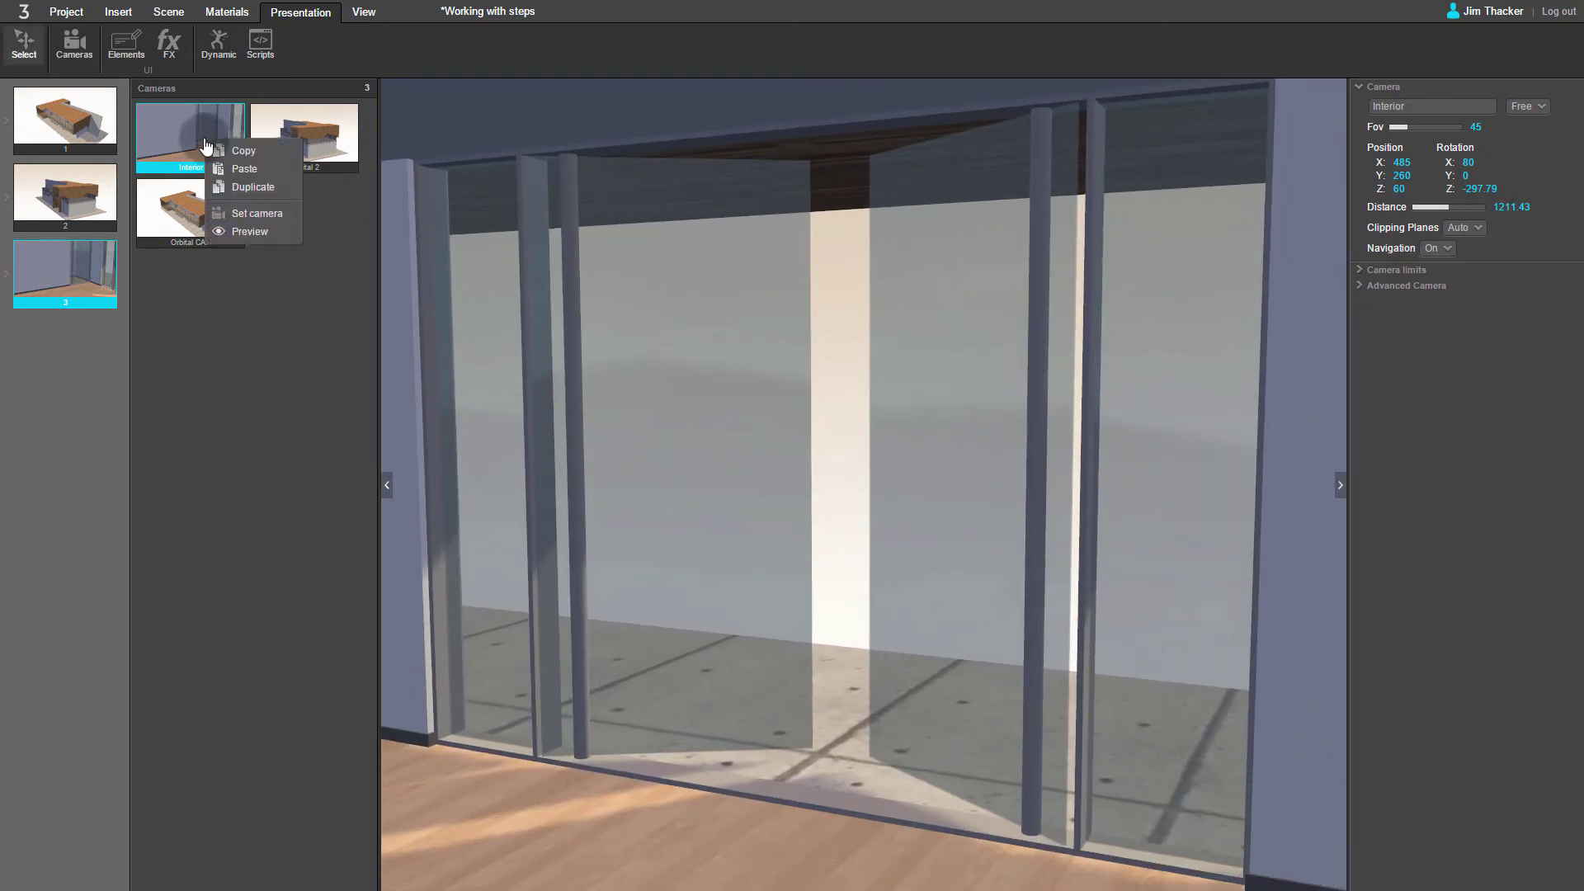
left_click(253, 213)
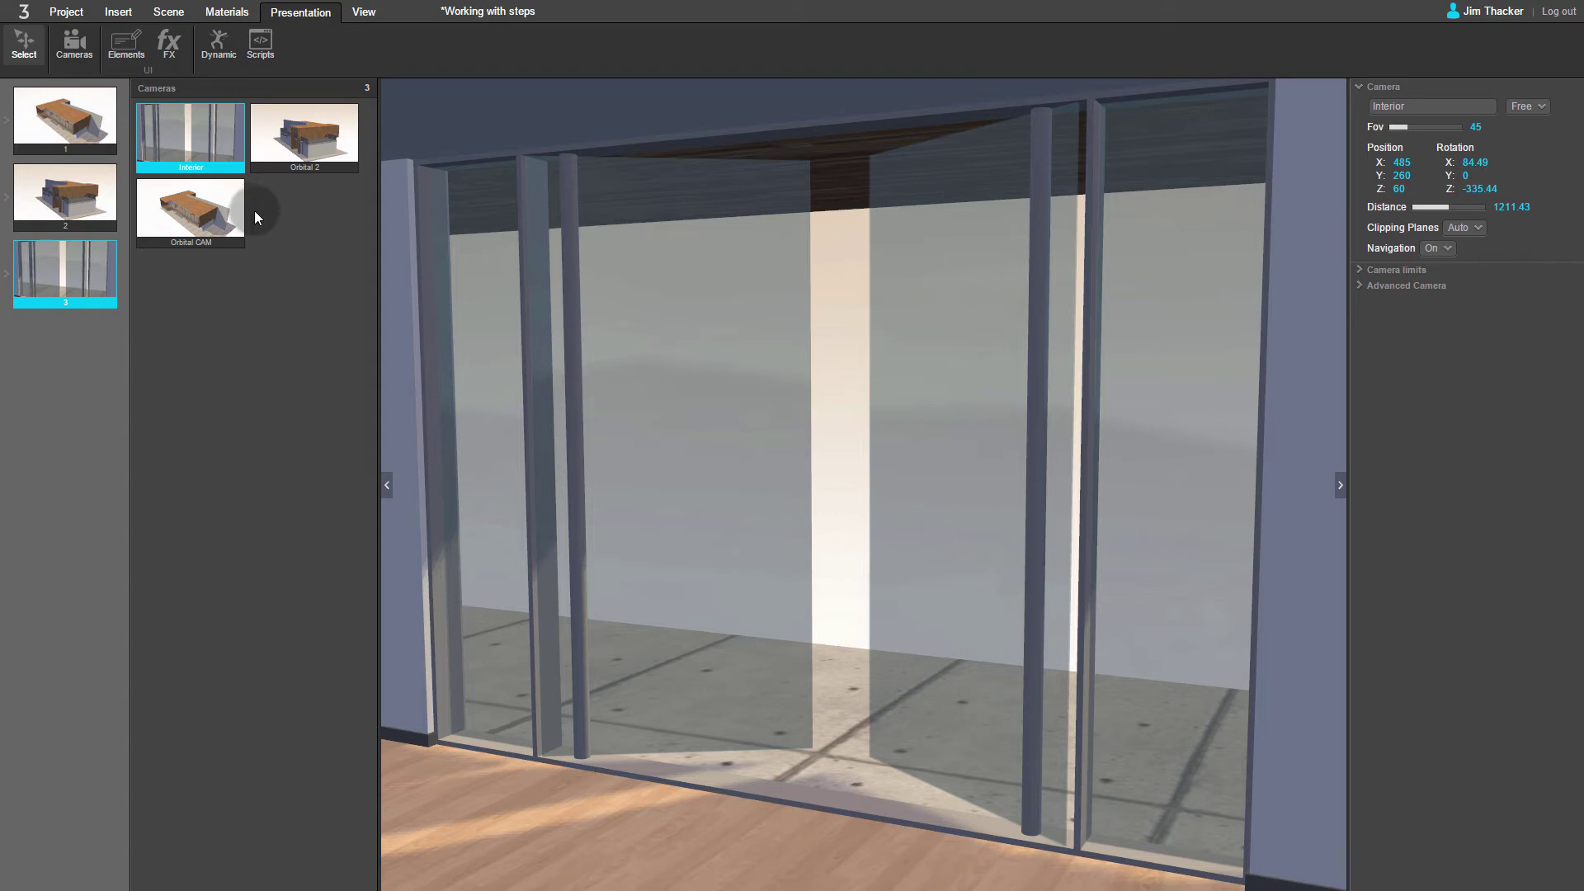
left_click(1477, 126)
type("80")
key("Return")
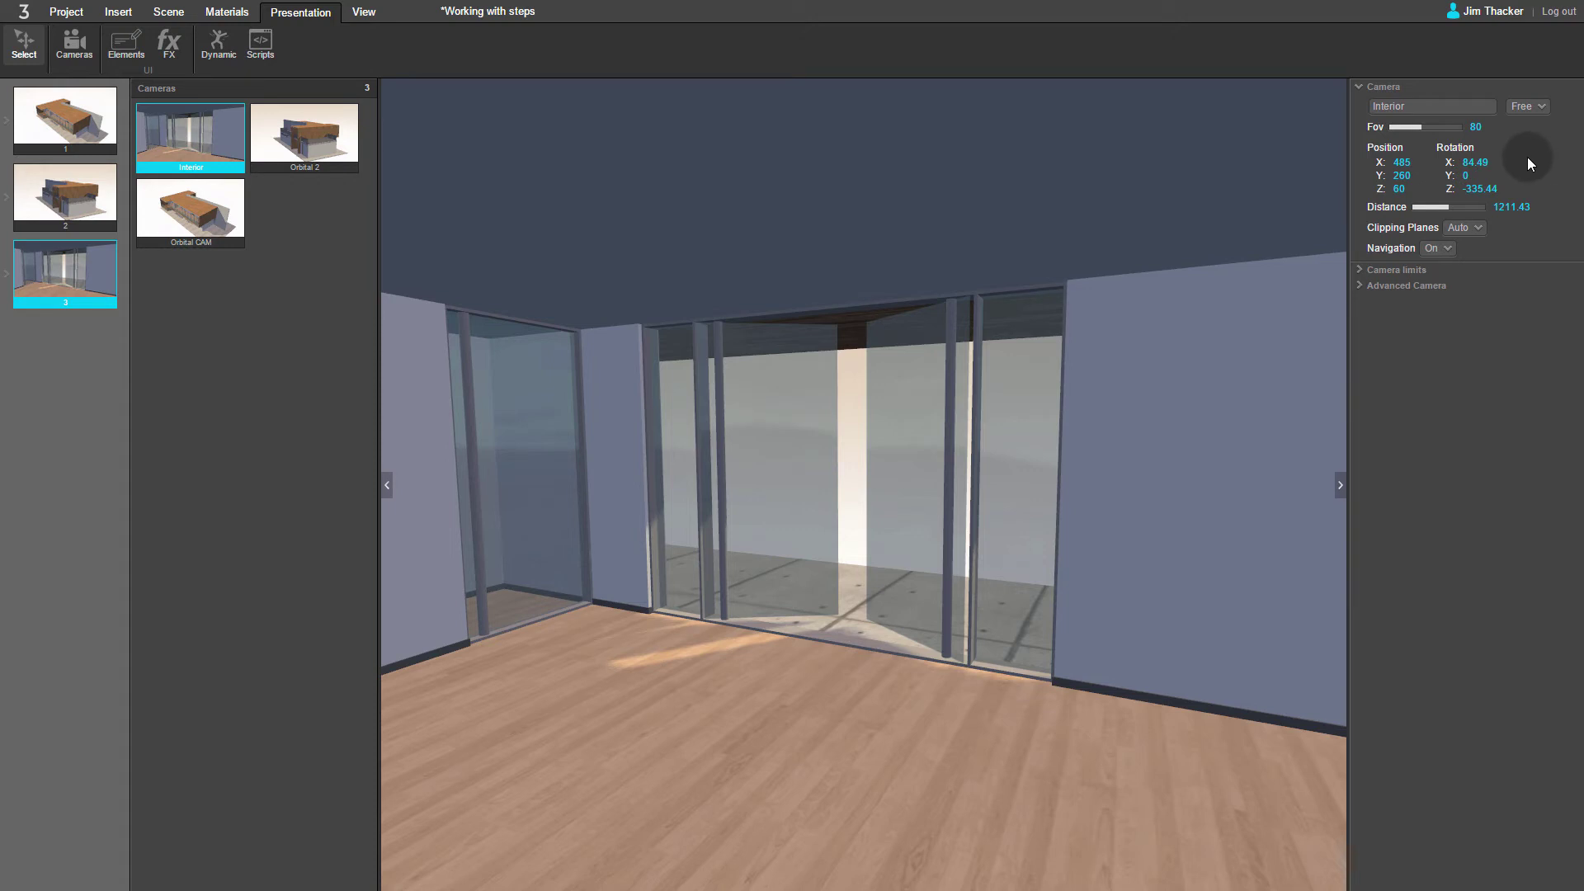
Step: Insert a navigation menu into the scene and test its Section 1, Section 2 and Section 3 entries
left_click(118, 12)
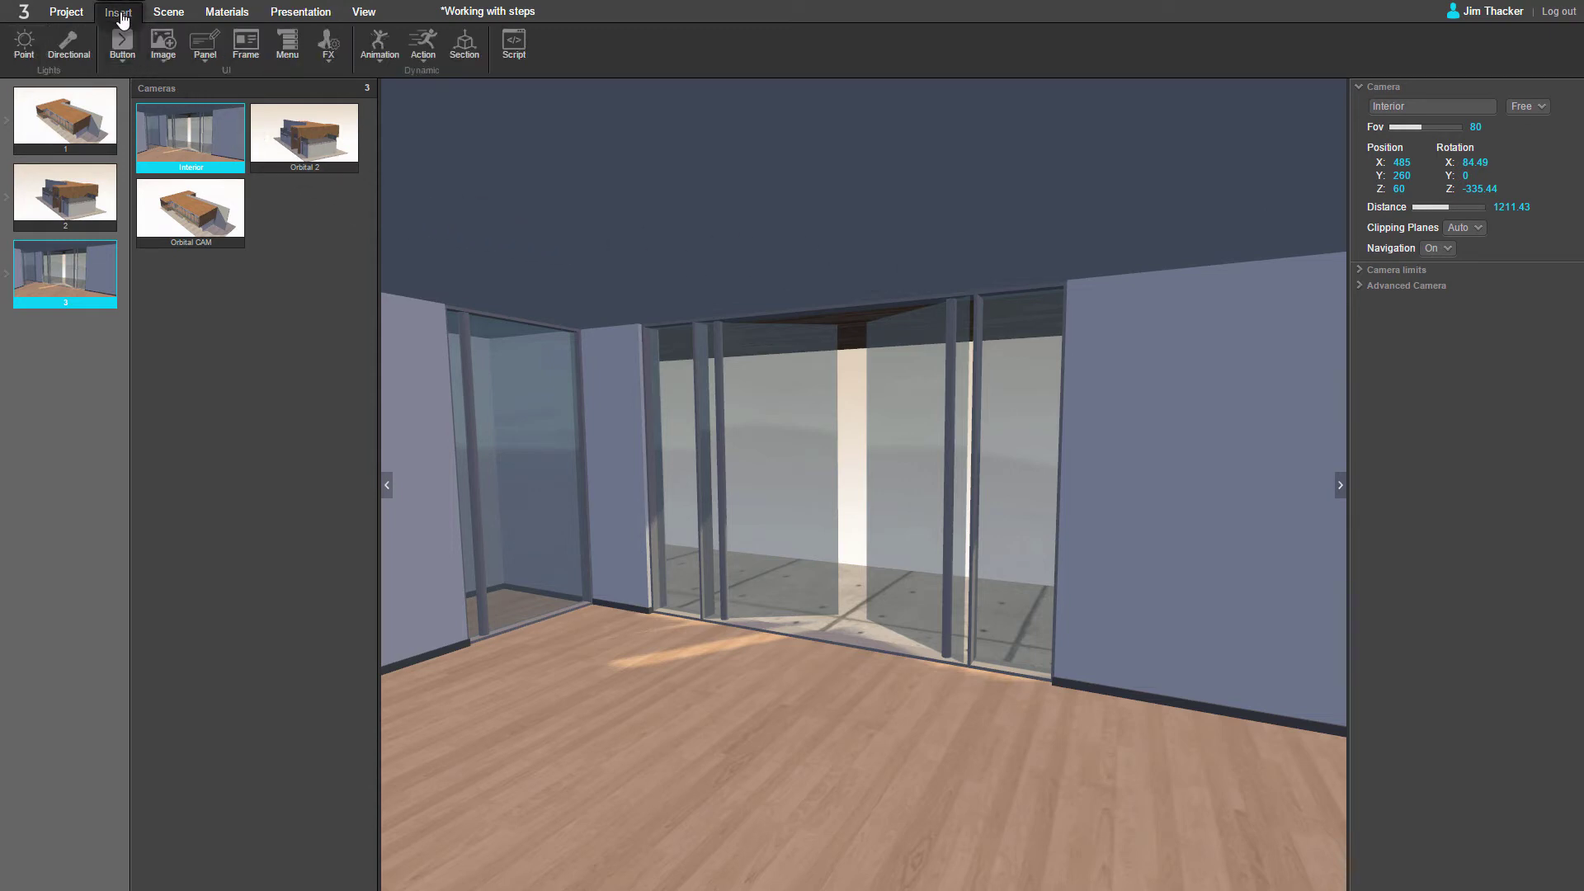
left_click(287, 45)
left_click(329, 163)
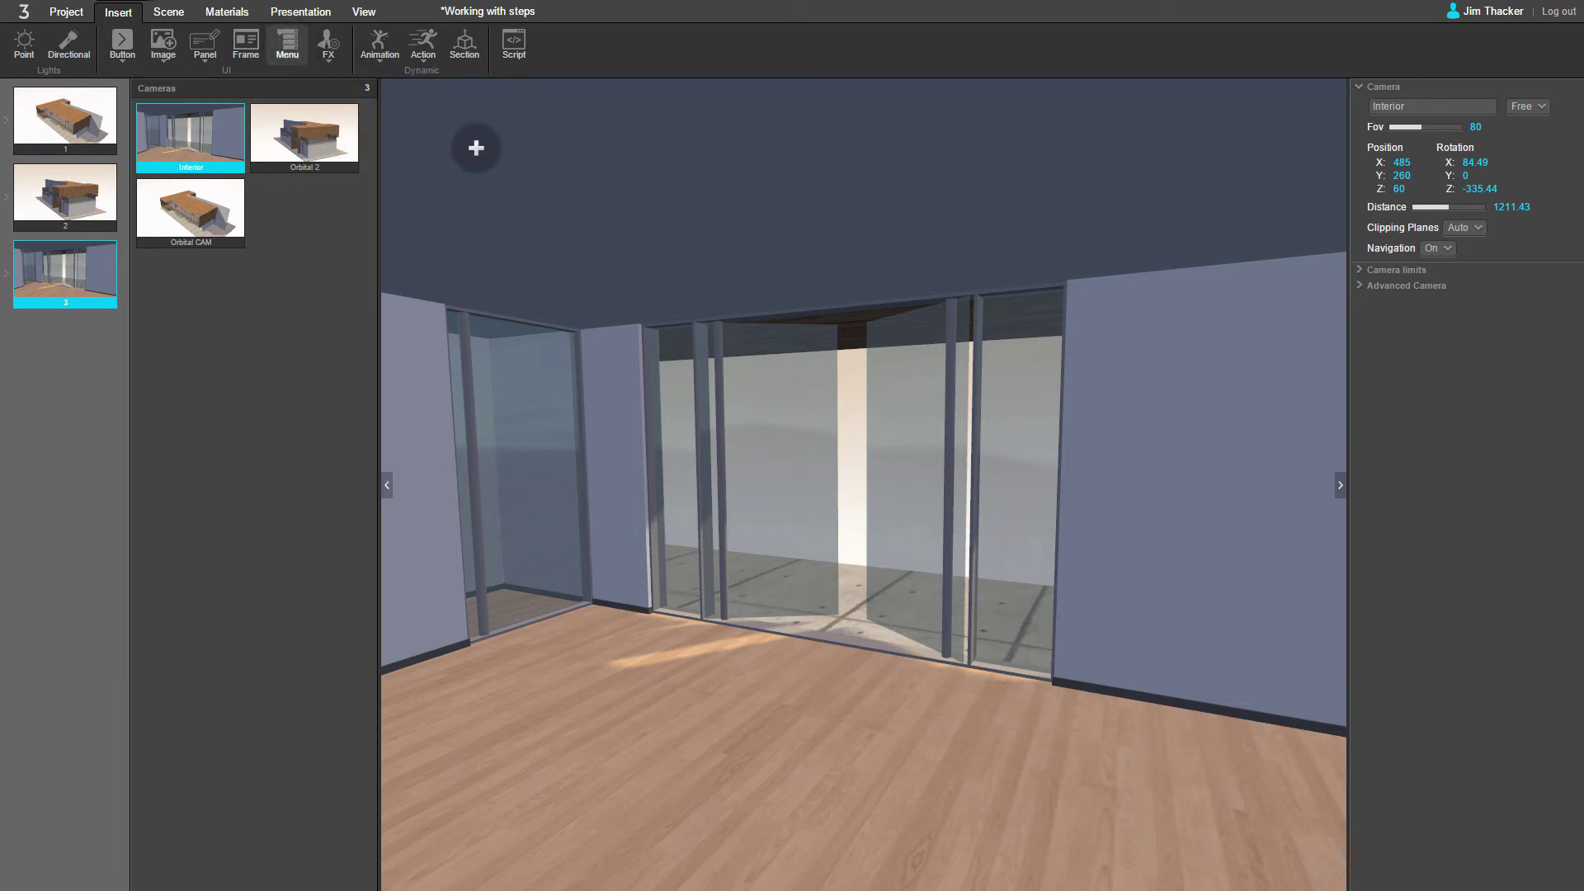
left_click(476, 148)
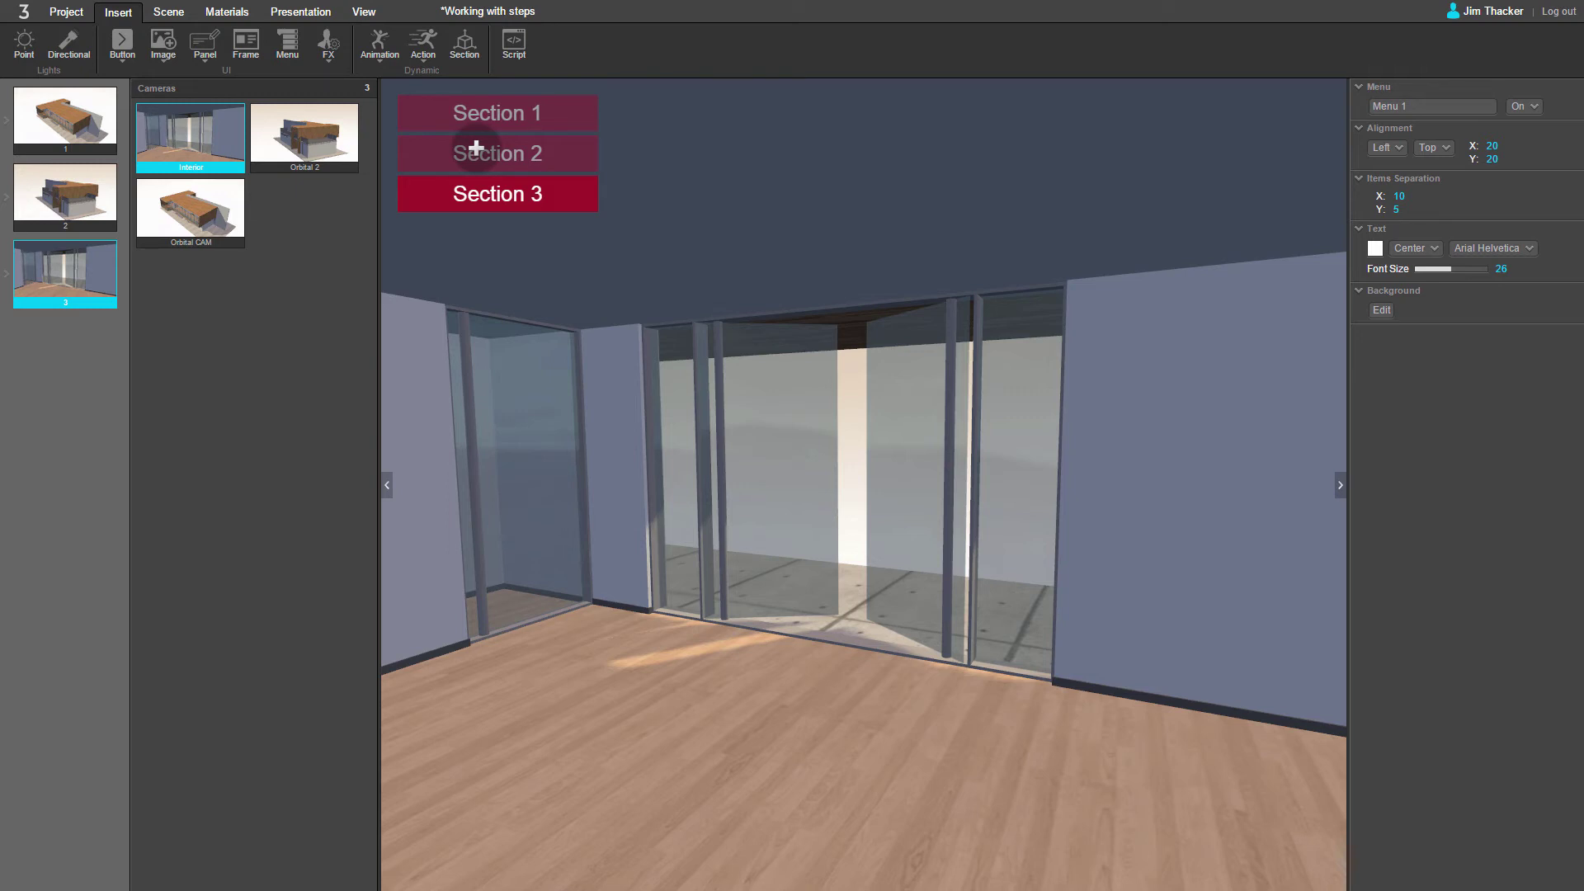
left_click(481, 122)
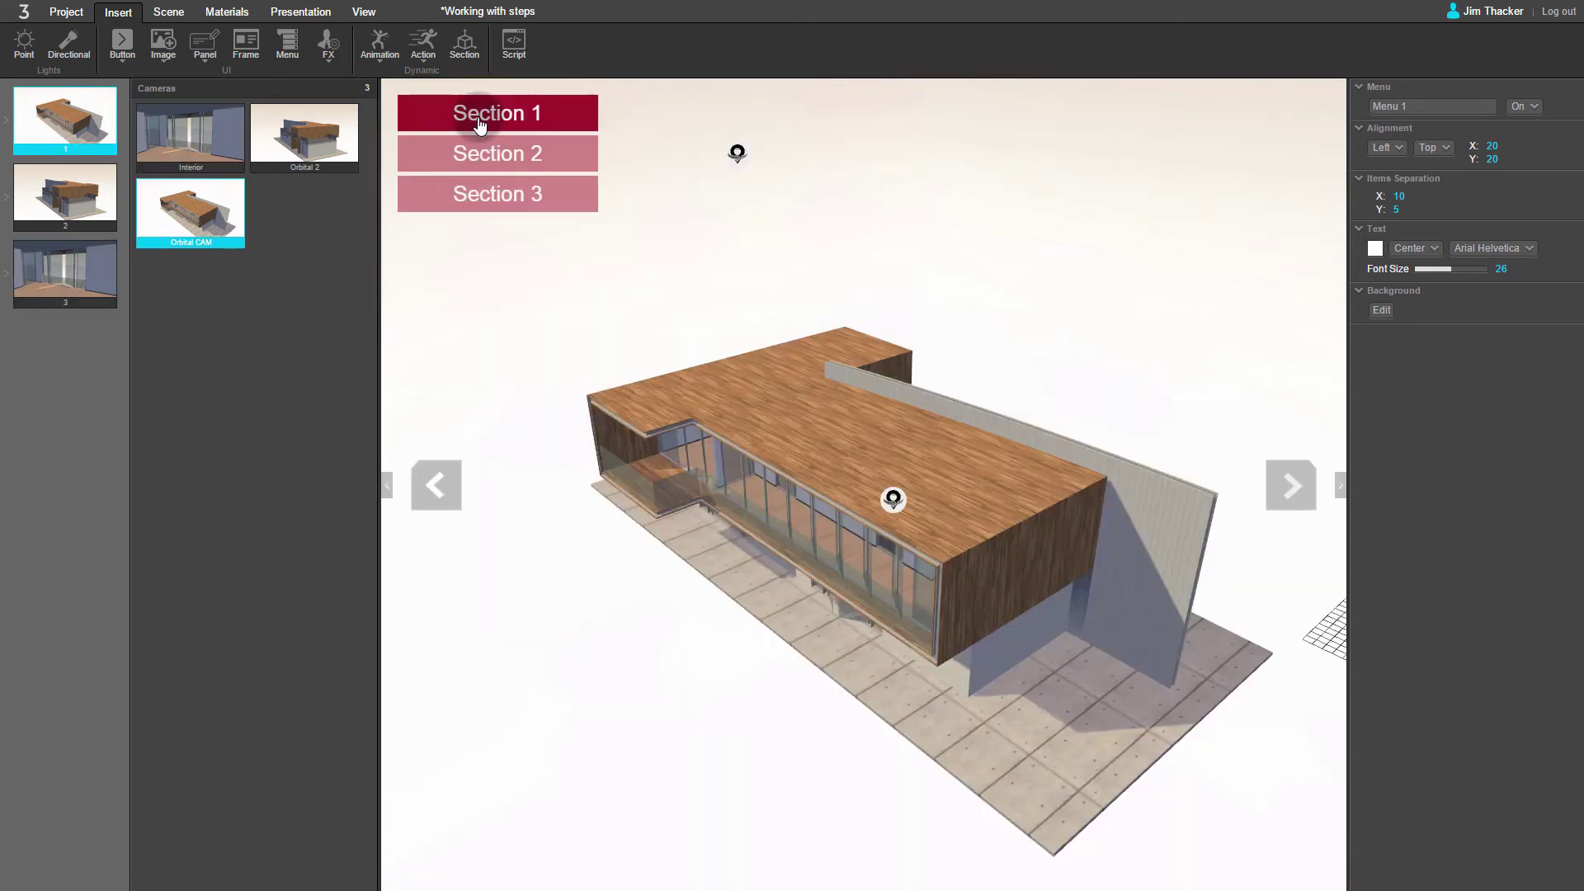
left_click(480, 153)
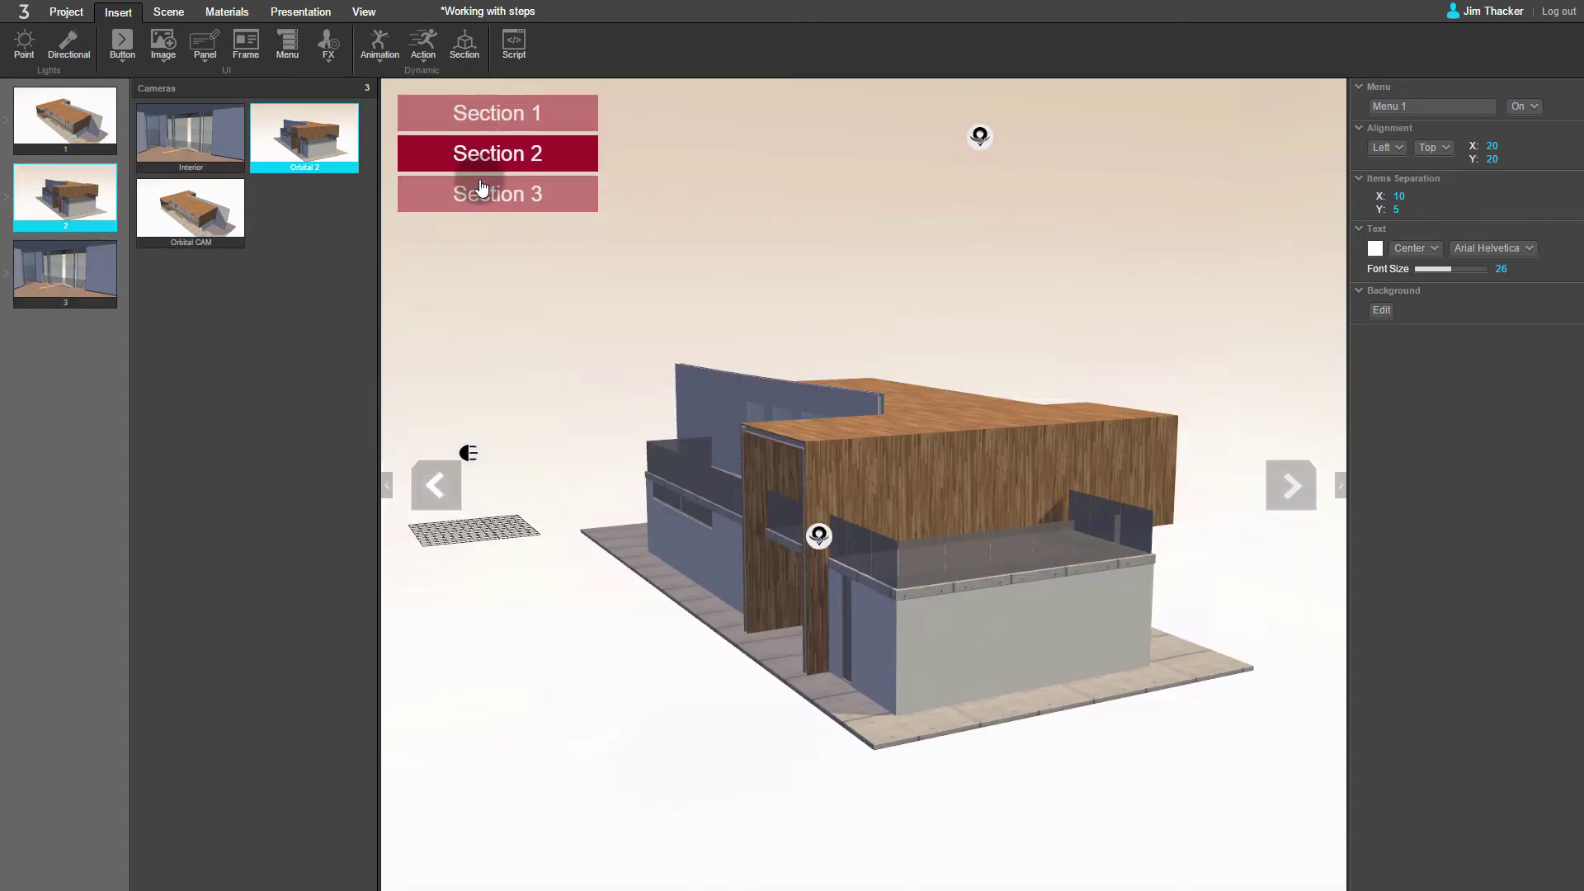
left_click(483, 188)
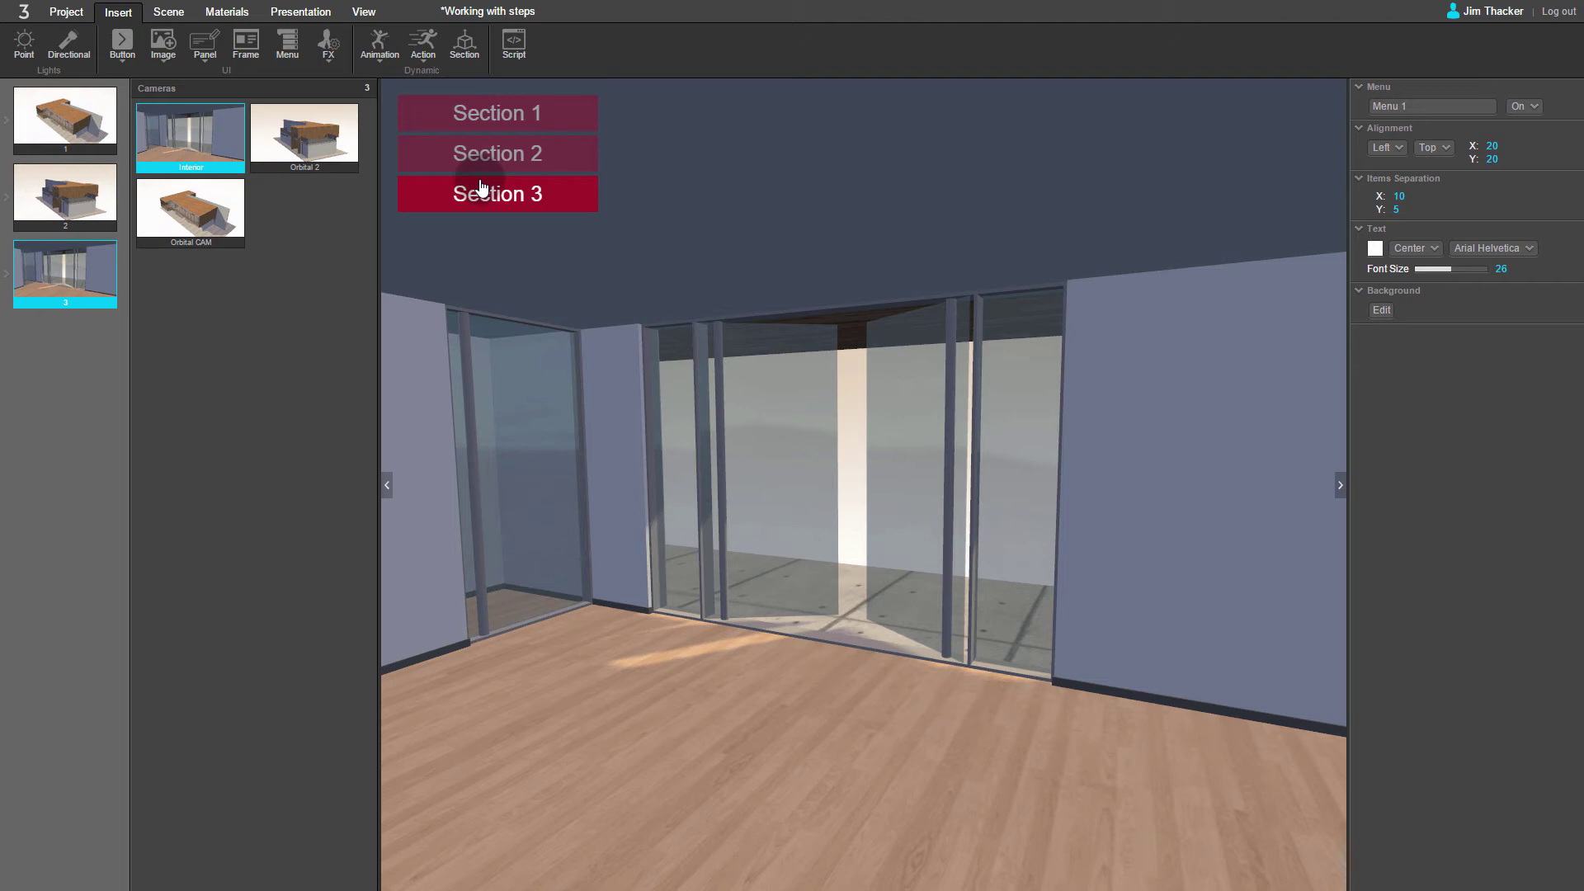
Step: Give the third presentation step the title "Interior view"
left_click(66, 287)
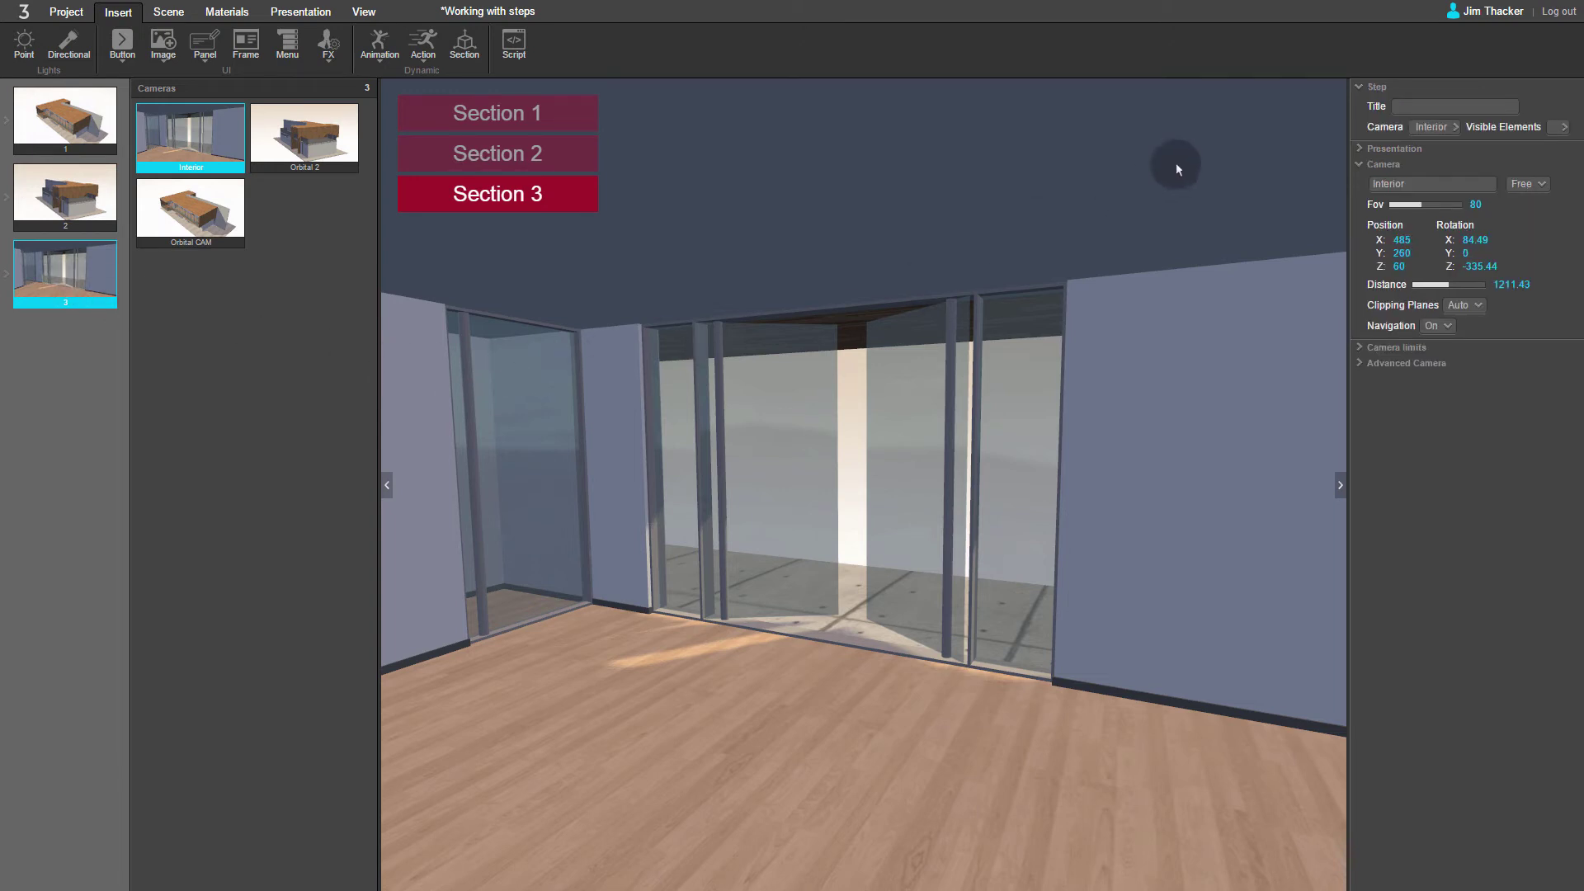
left_click(1404, 107)
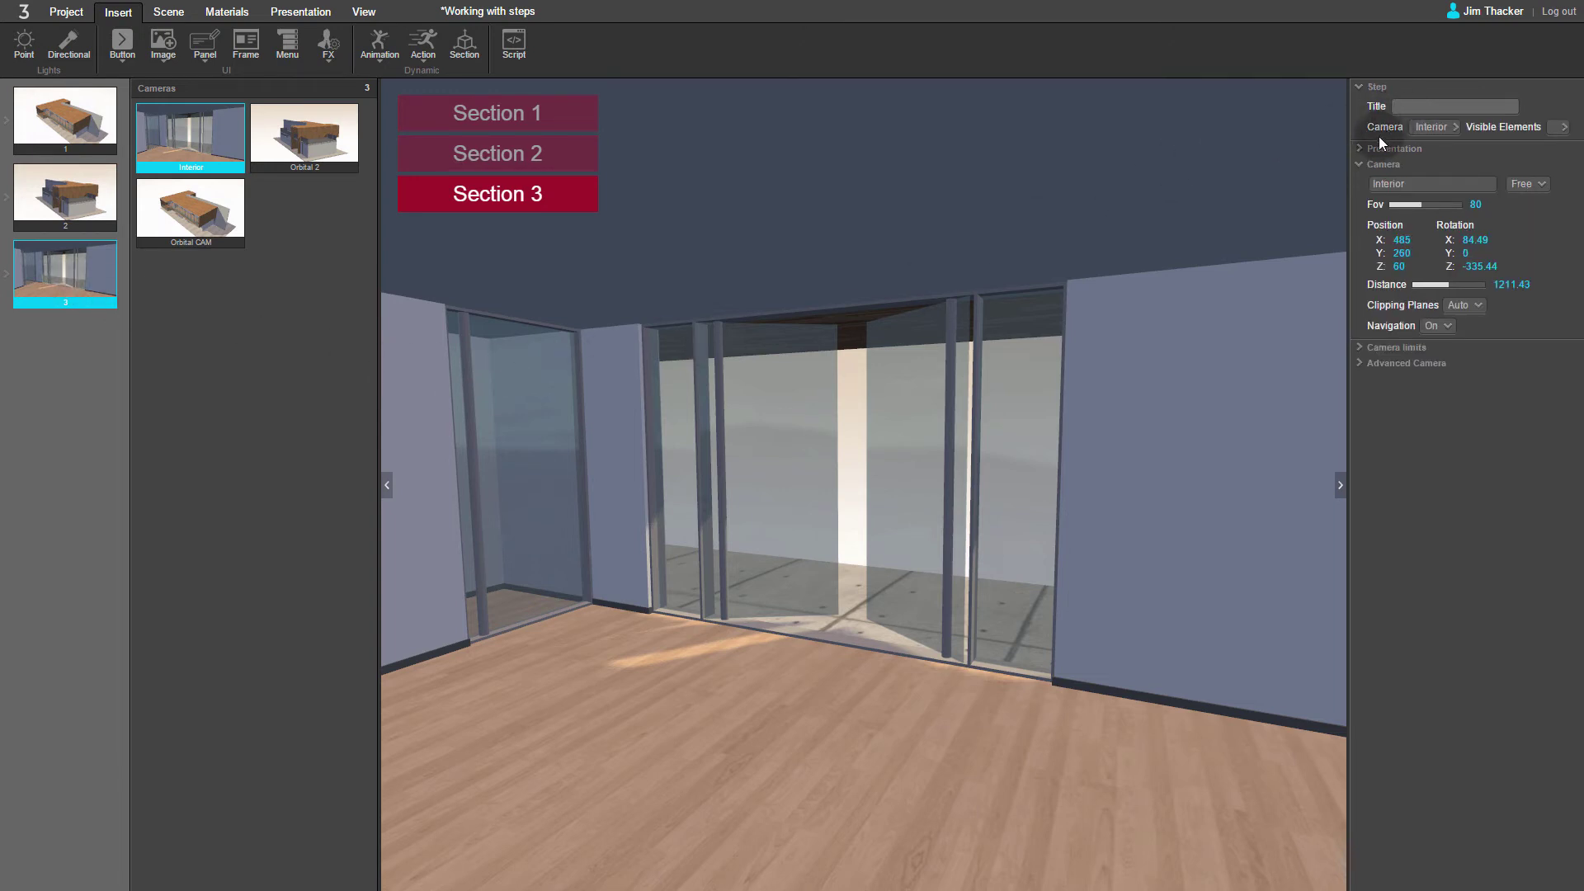
type("Interior view")
left_click(1395, 427)
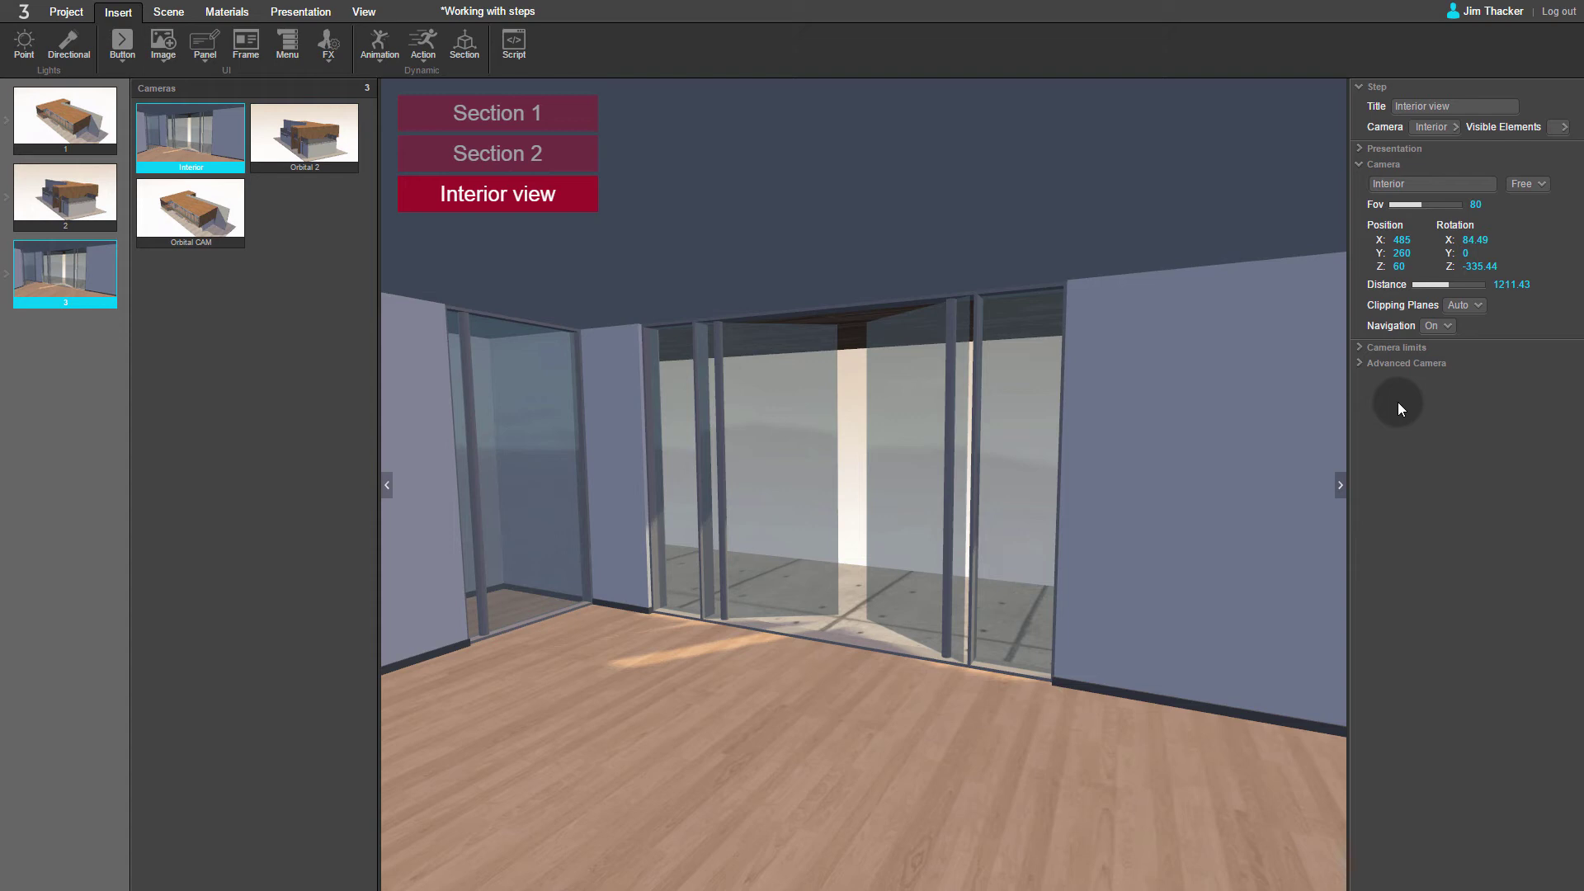
Step: Title the second presentation step "Exterior view 2" and the first one "Exterior view 1"
left_click(80, 213)
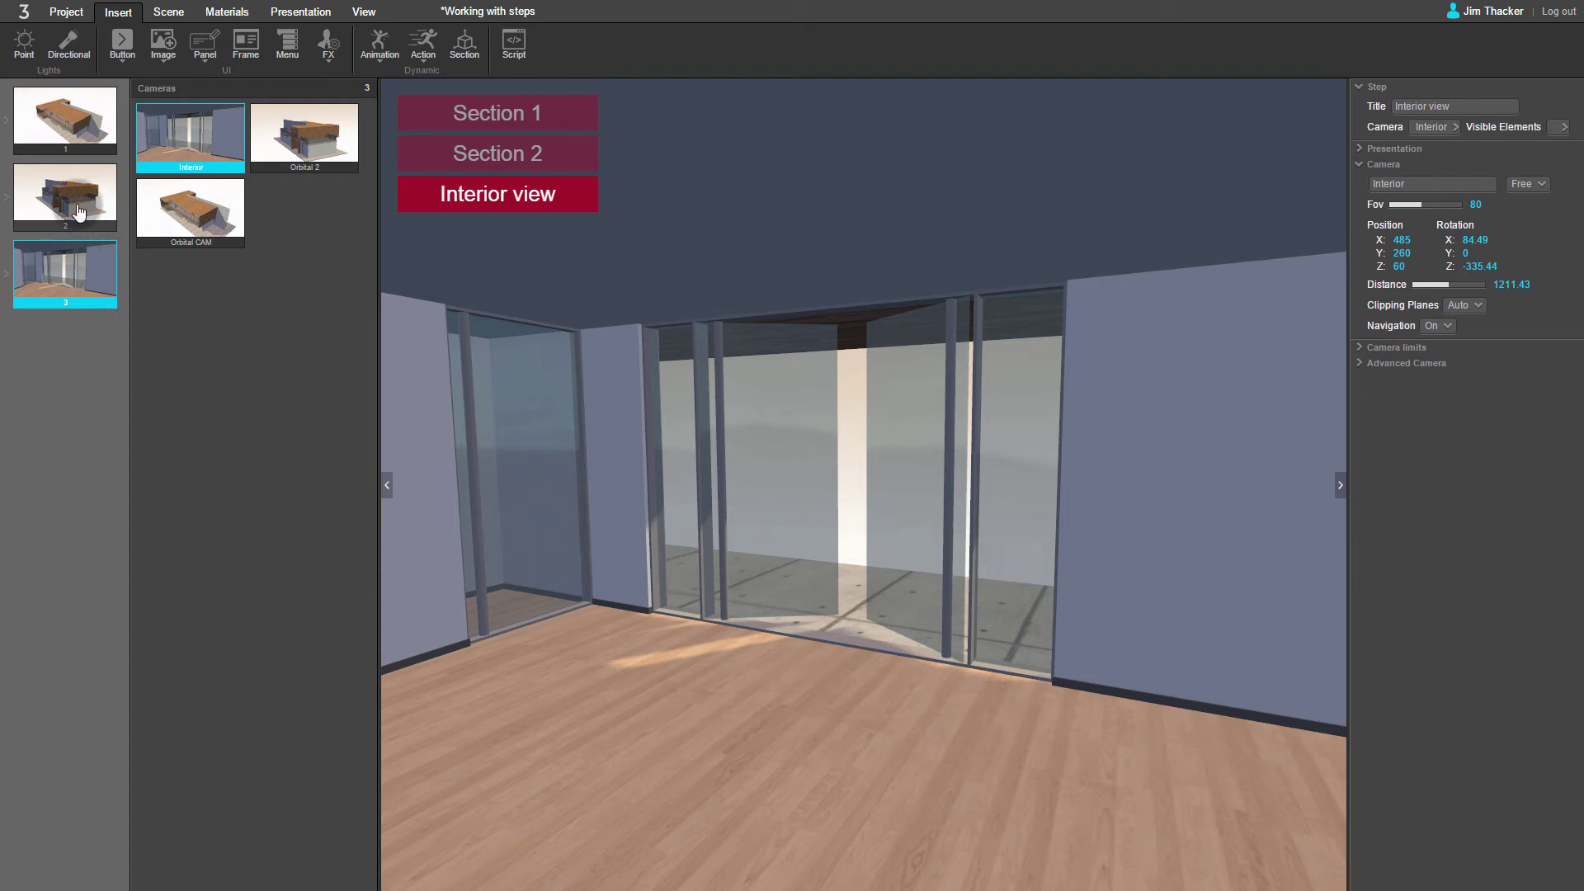
left_click(1401, 105)
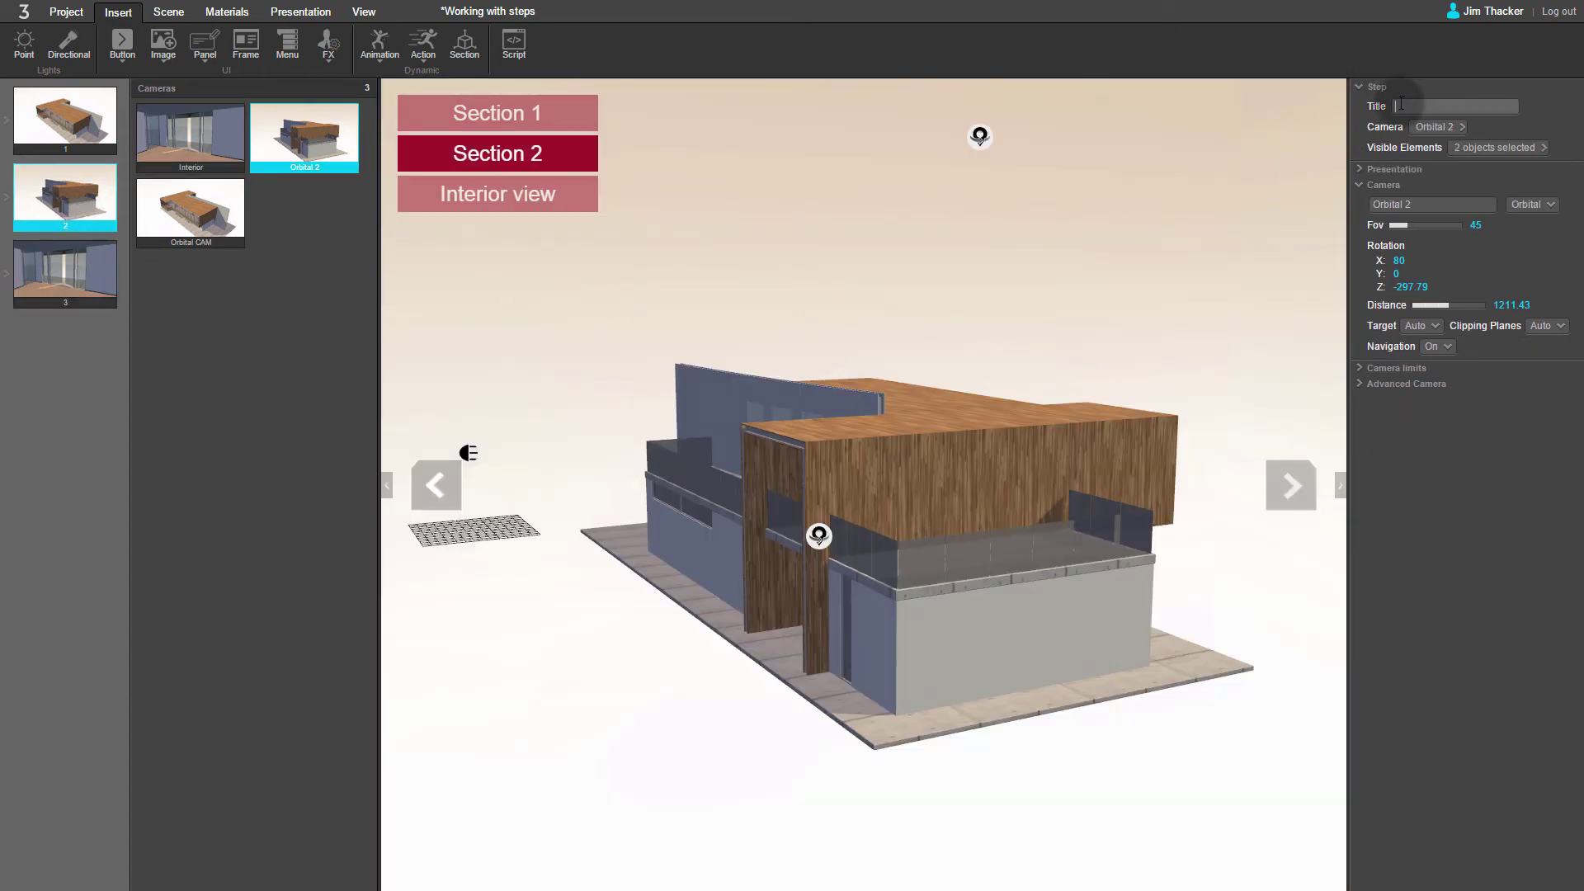
type("Exterior")
type("view 1")
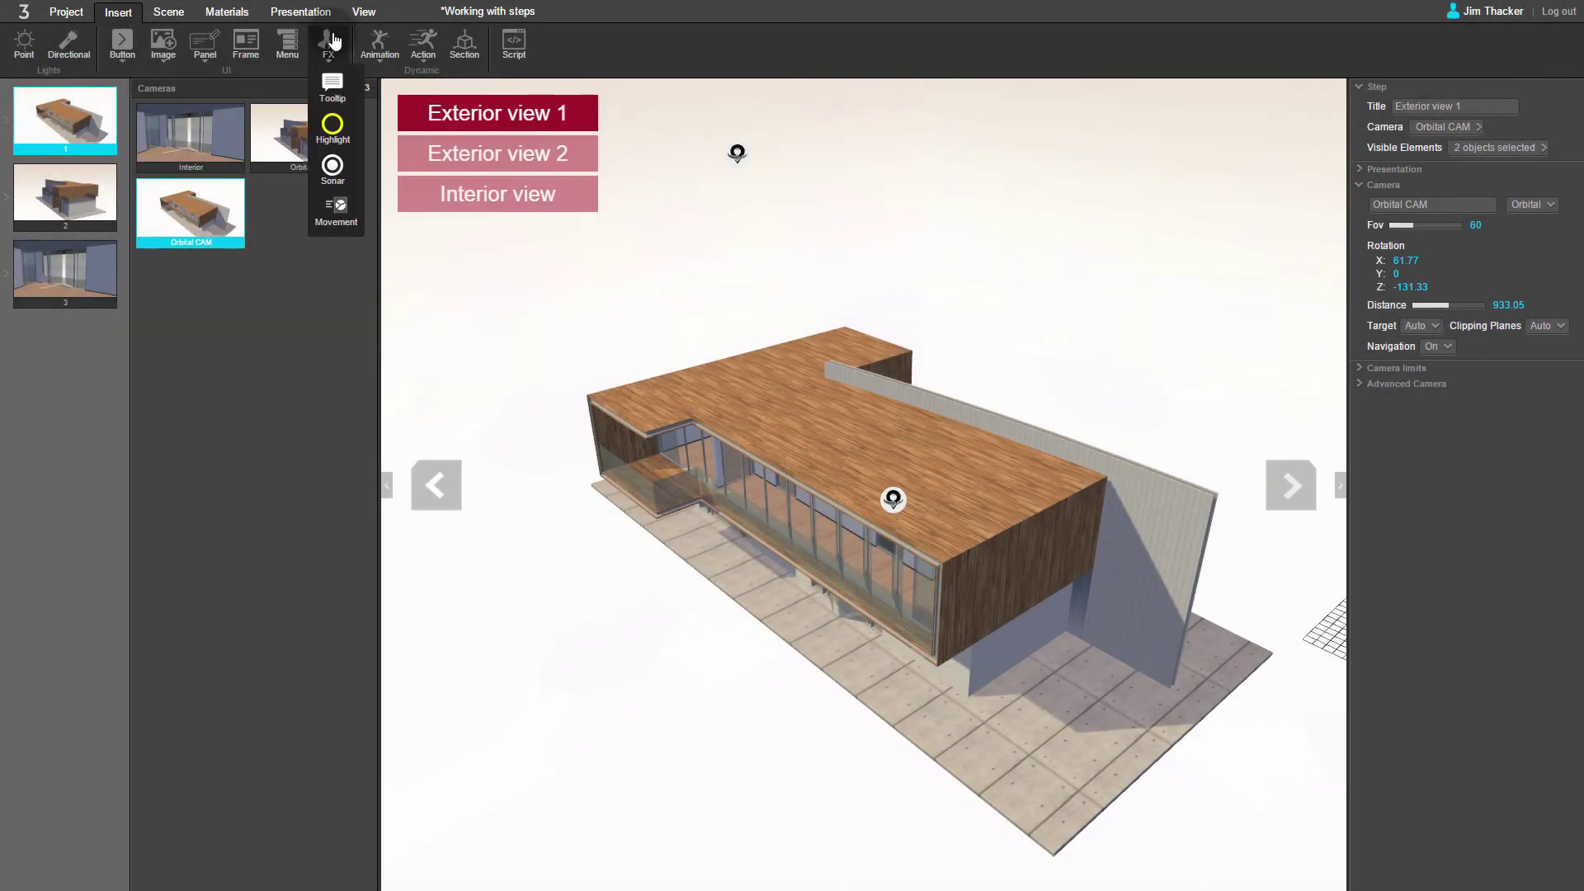
Step: Display the presentation's UI elements and open the settings of Menu 1 to review its alignment, separation, text and background options
left_click(314, 16)
left_click(128, 52)
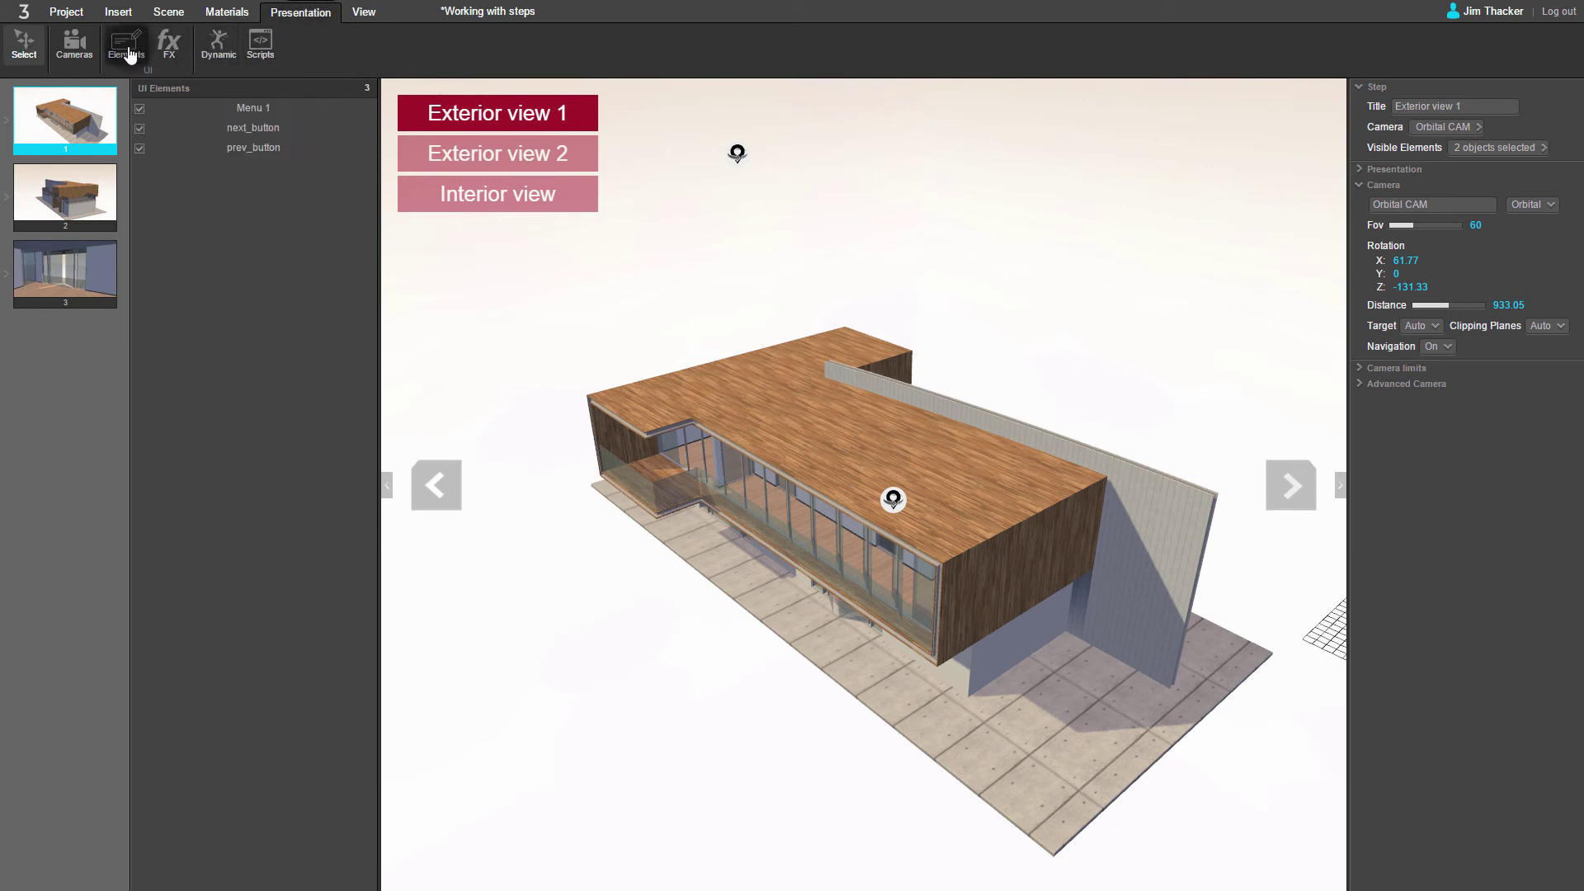
left_click(243, 116)
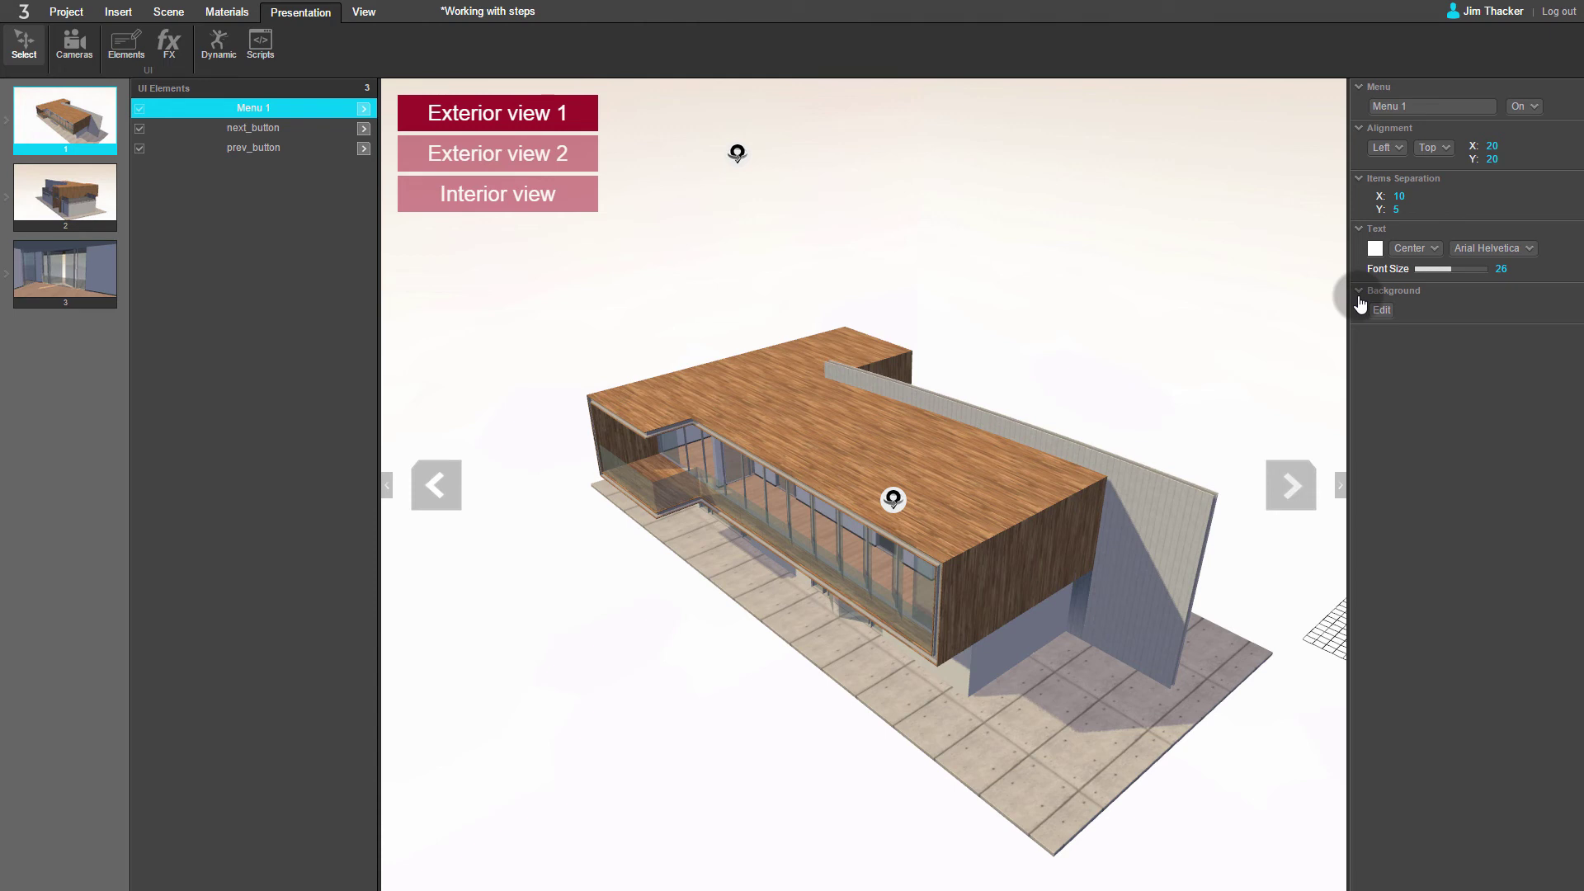
Step: Delete the prev_button and next_button elements from the presentation's UI elements, confirming each deletion
right_click(261, 152)
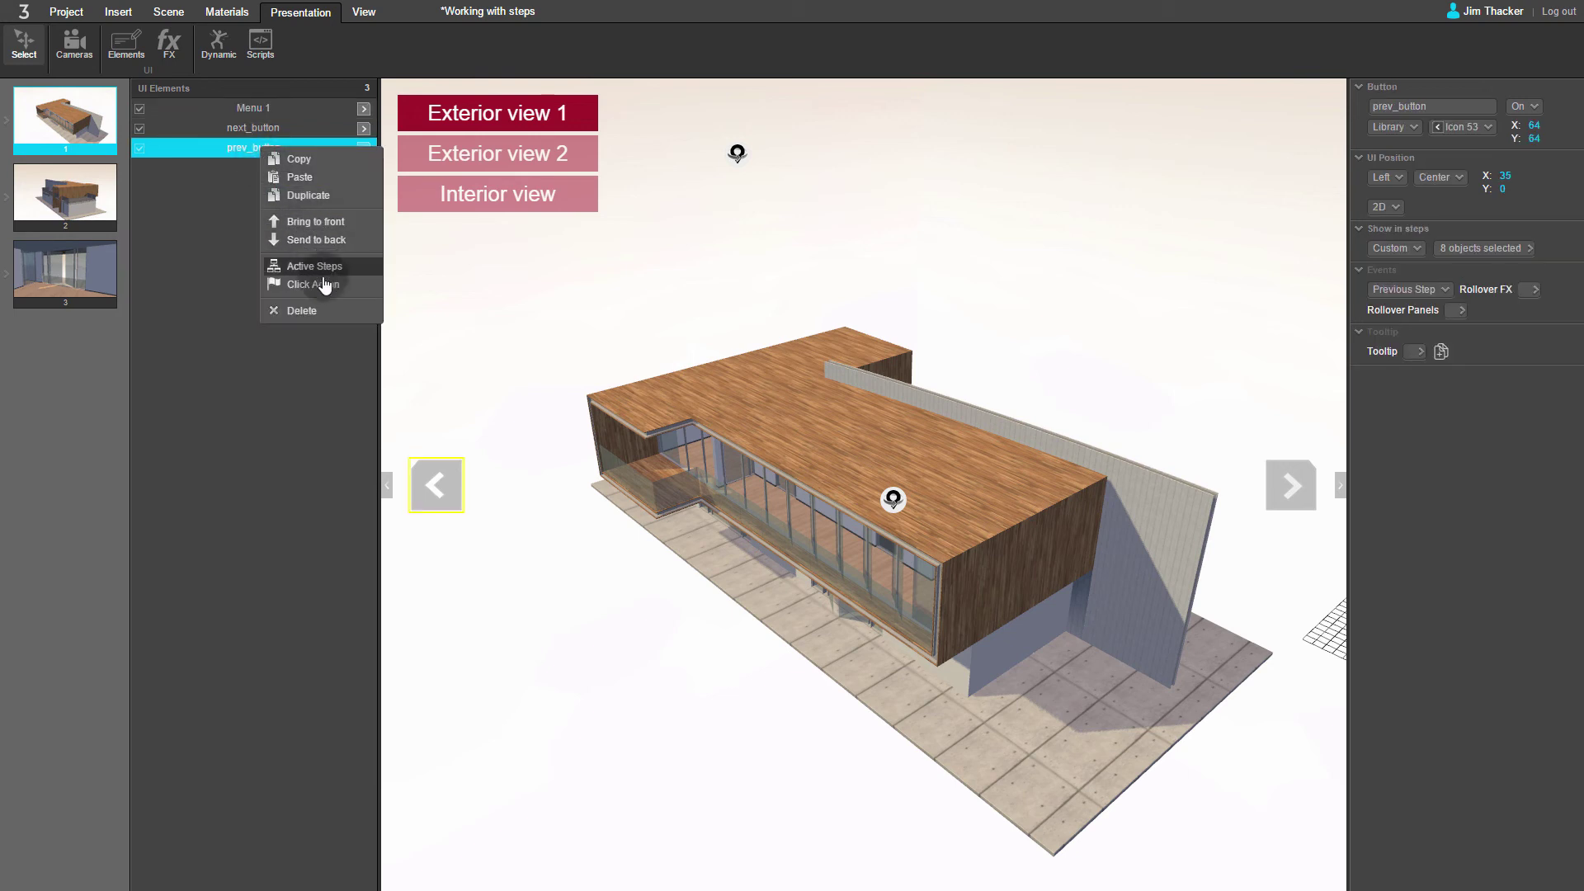
left_click(324, 311)
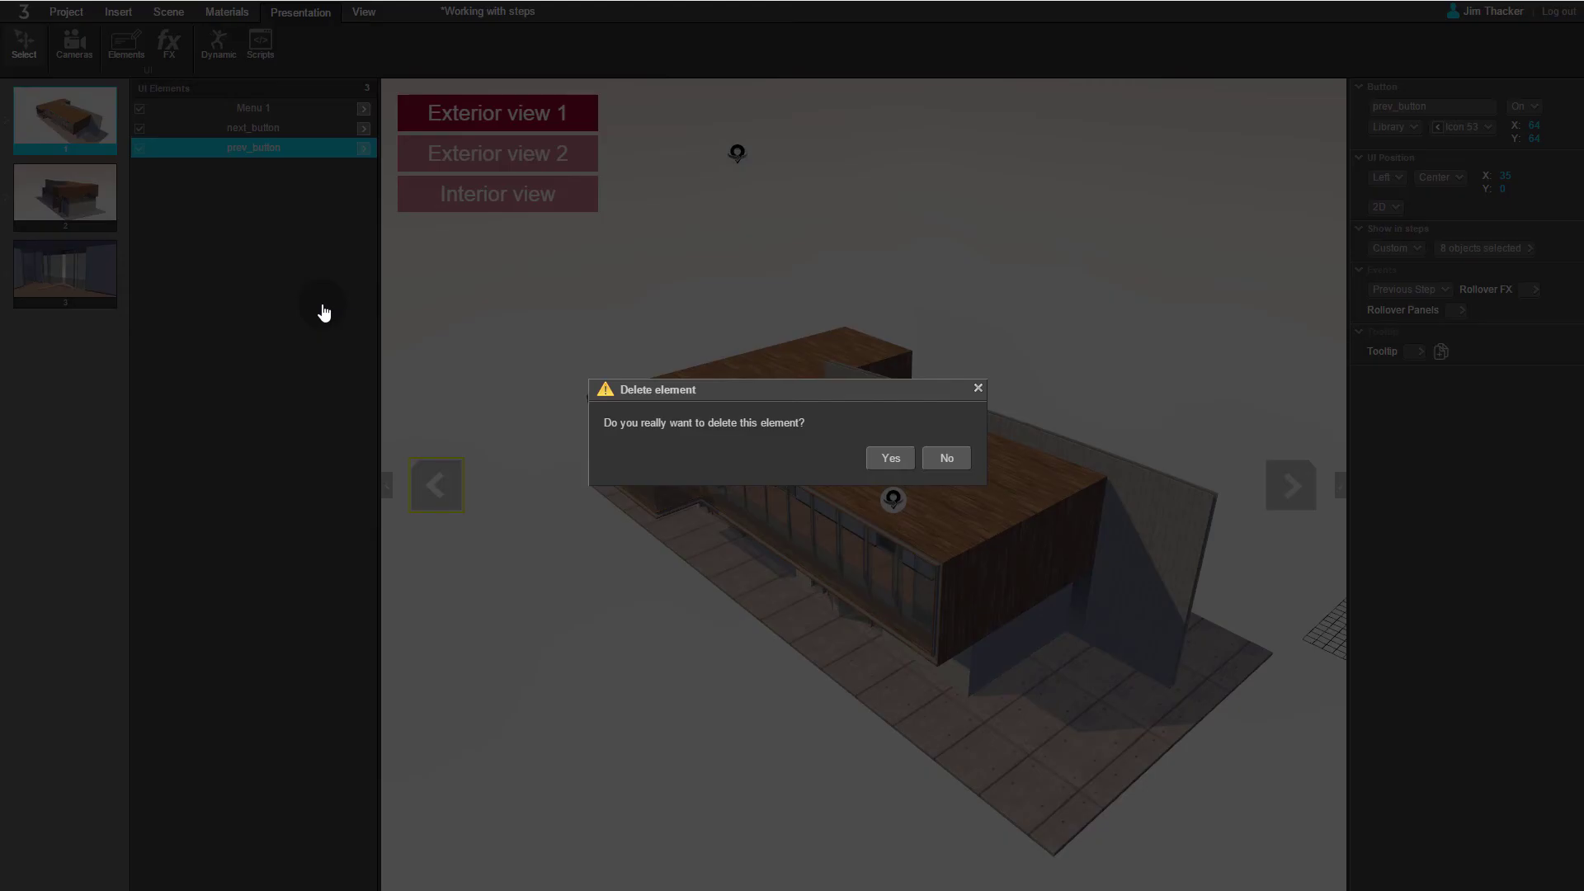
left_click(886, 460)
right_click(259, 130)
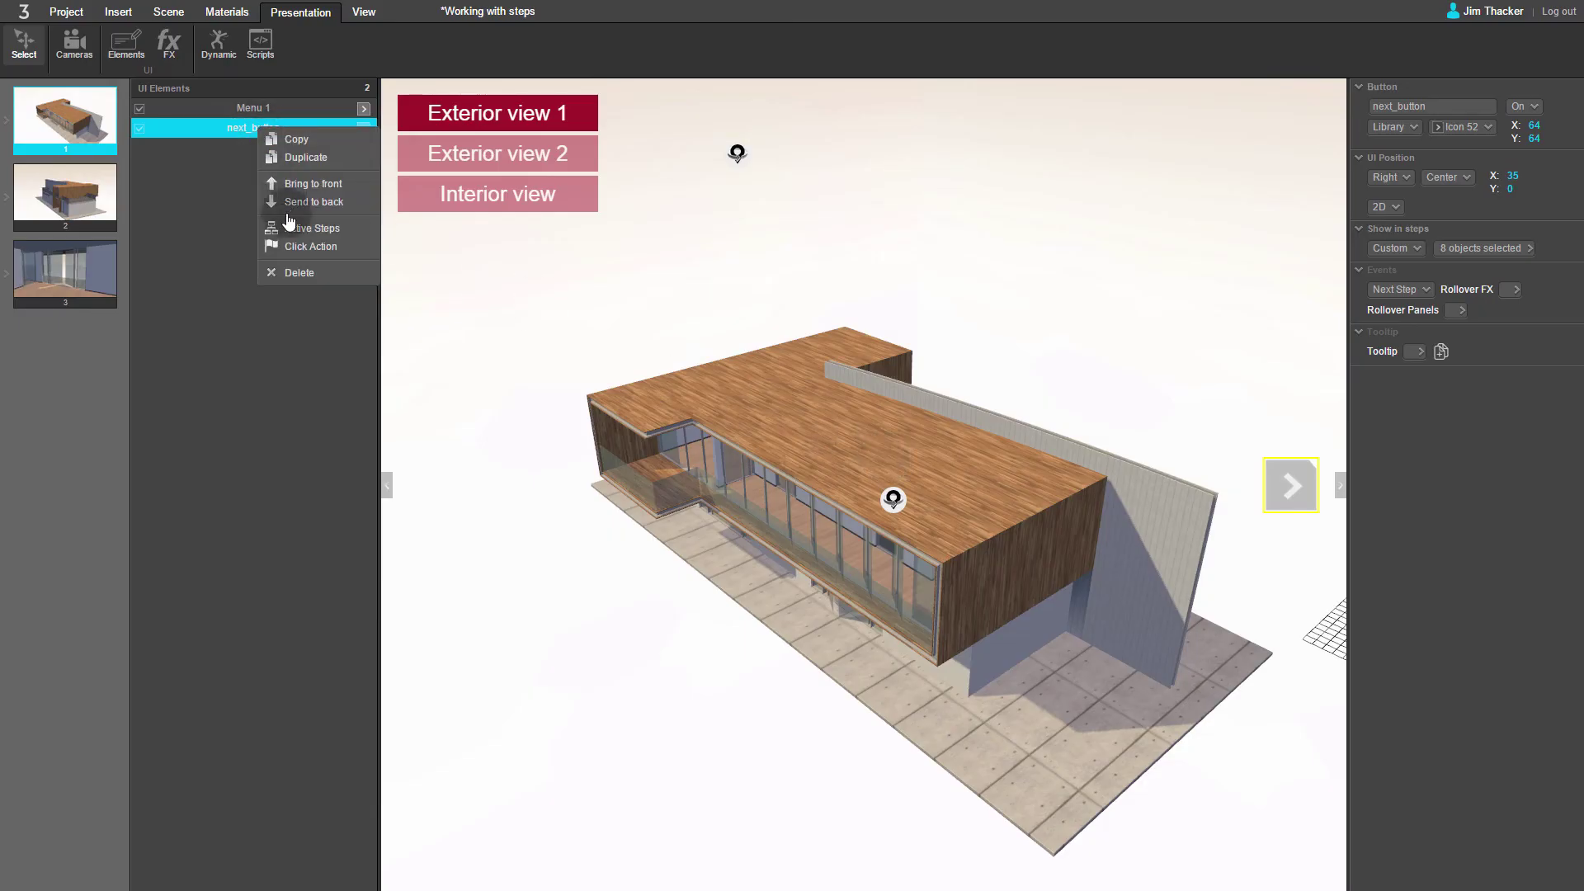
left_click(311, 272)
left_click(880, 459)
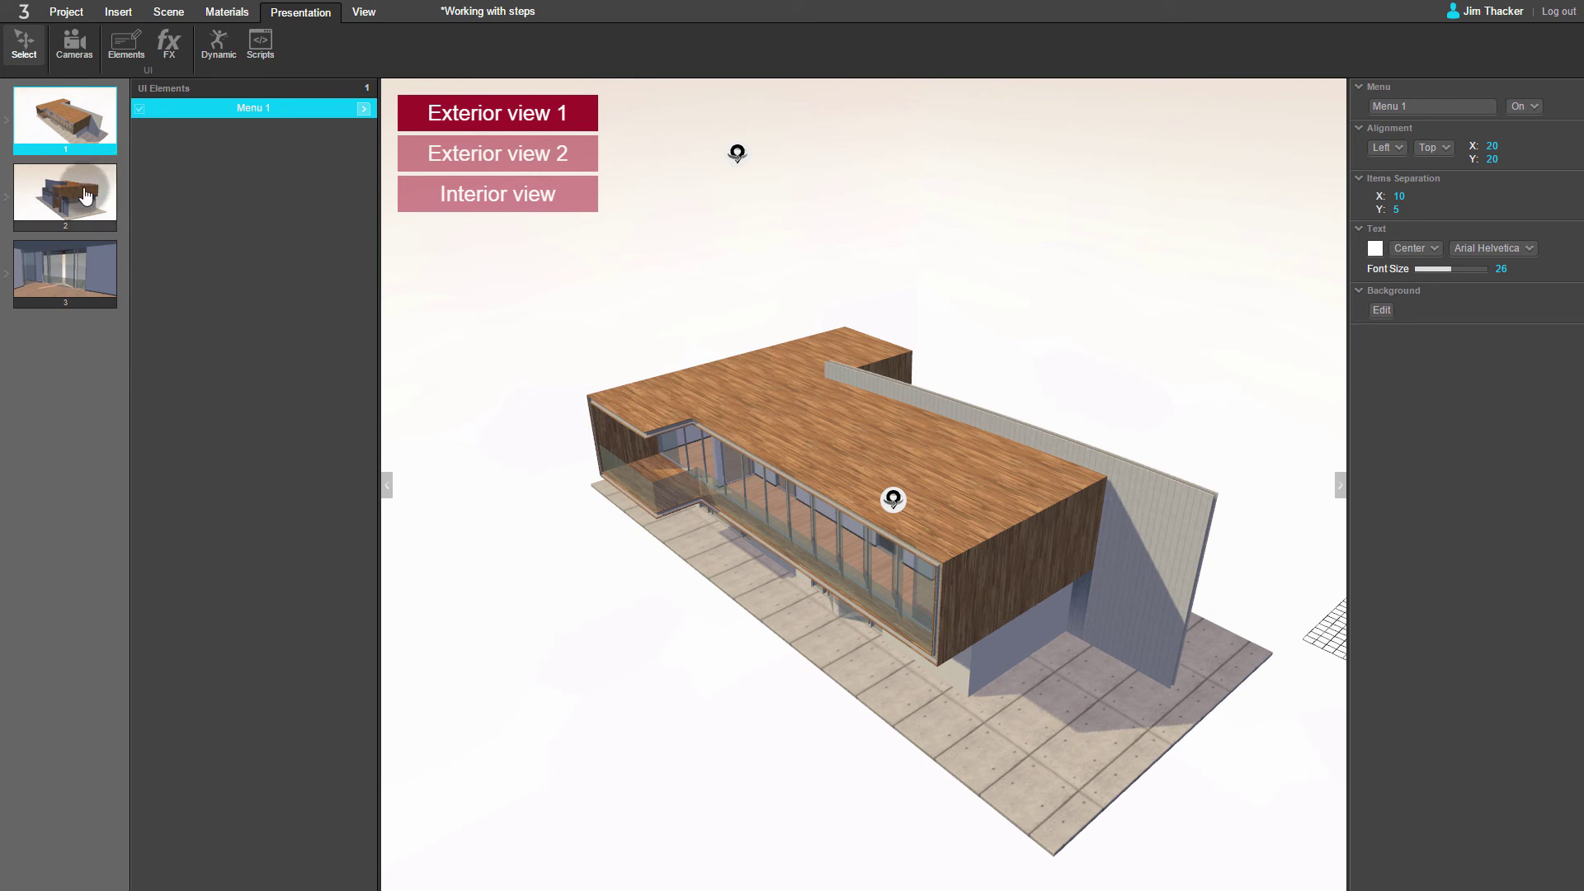
Step: Try nesting the Exterior view 2 step under Exterior view 1, and move it back out as a separate main step
left_click_drag(83, 194, 85, 133)
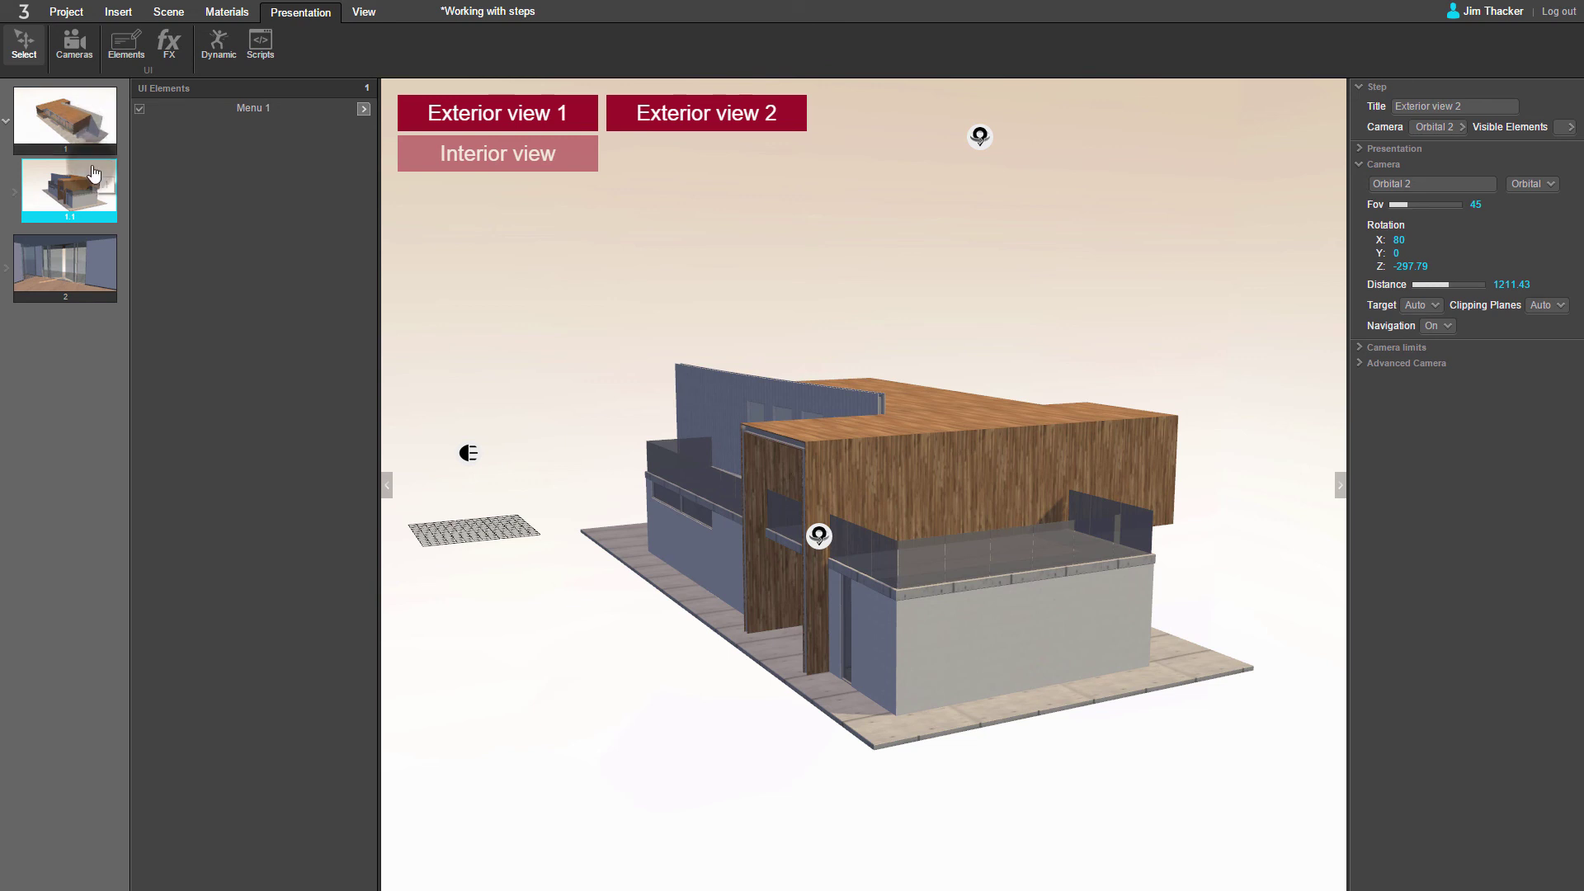
left_click_drag(90, 188, 77, 238)
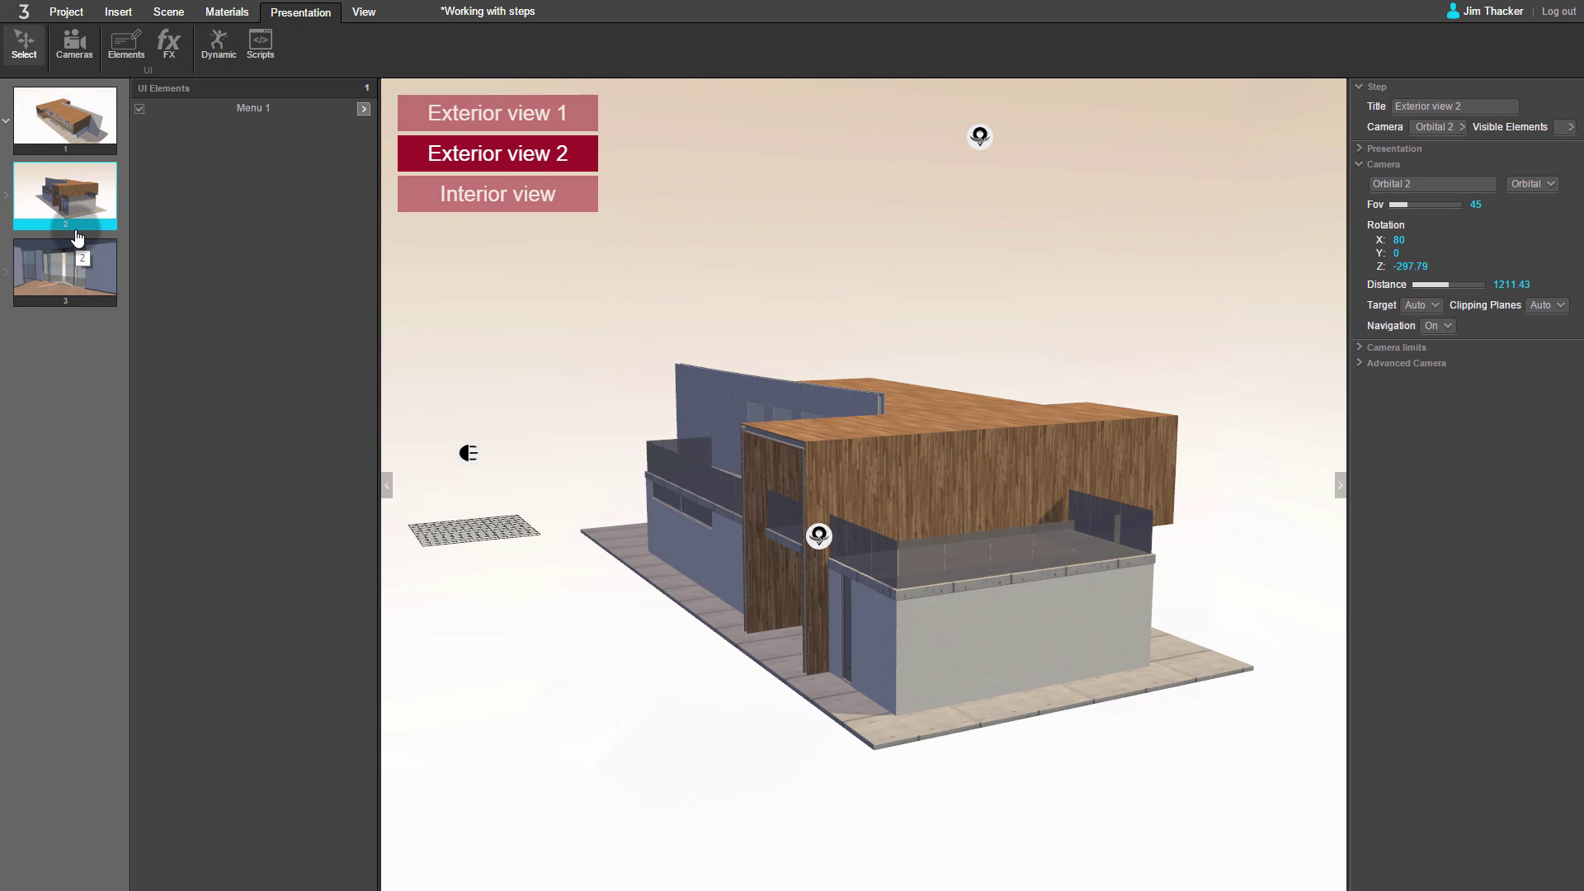
Step: Save the project and preview the presentation, testing the Exterior view 2 and Interior view menu entries
left_click(68, 15)
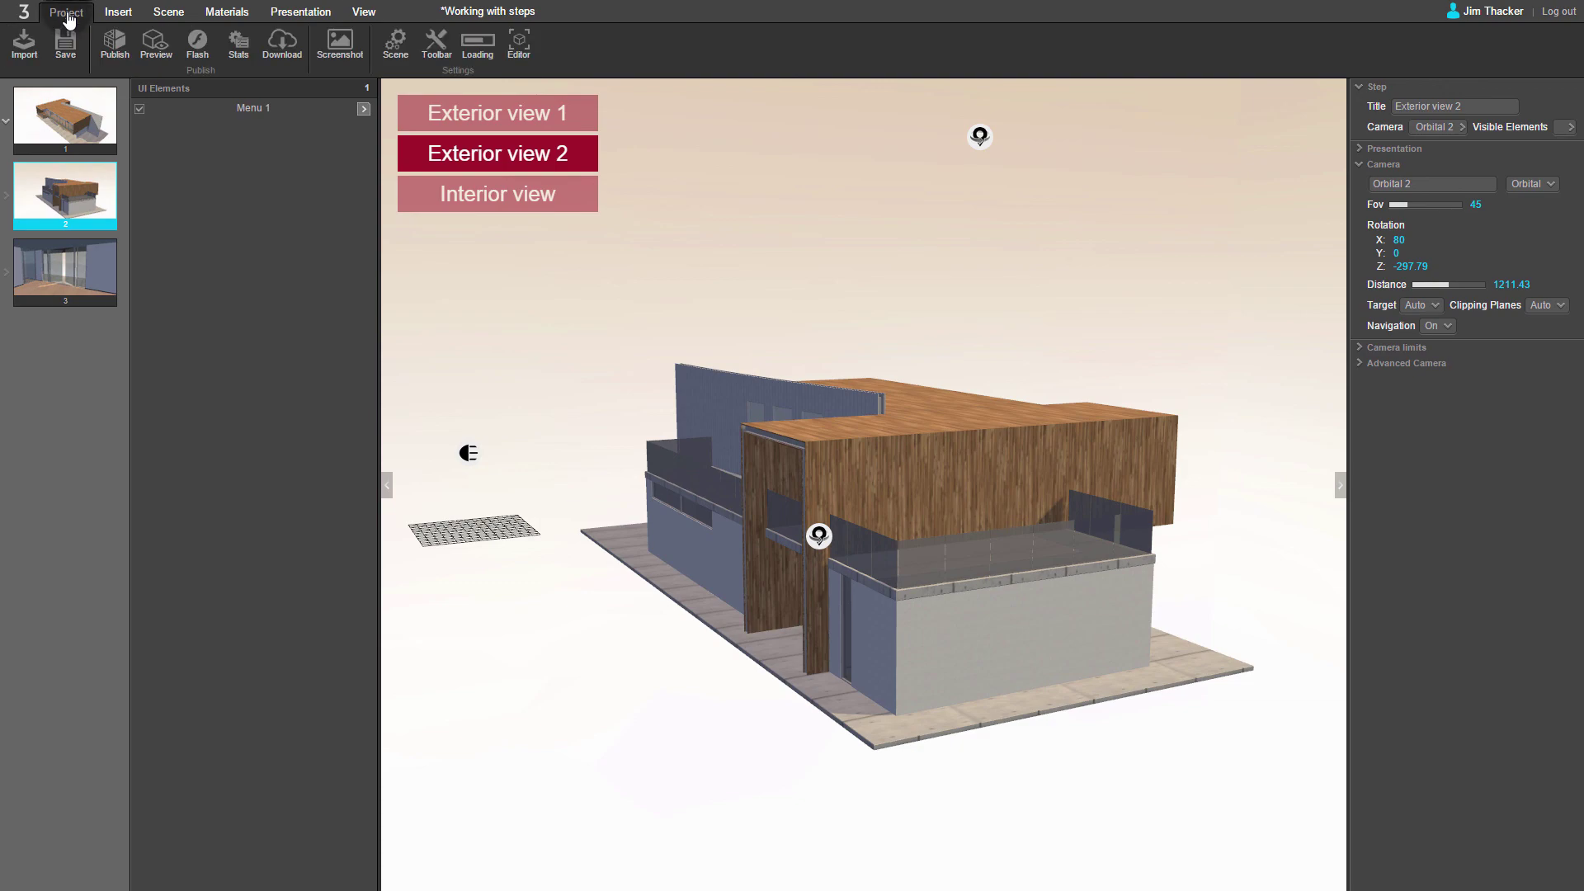
left_click(150, 52)
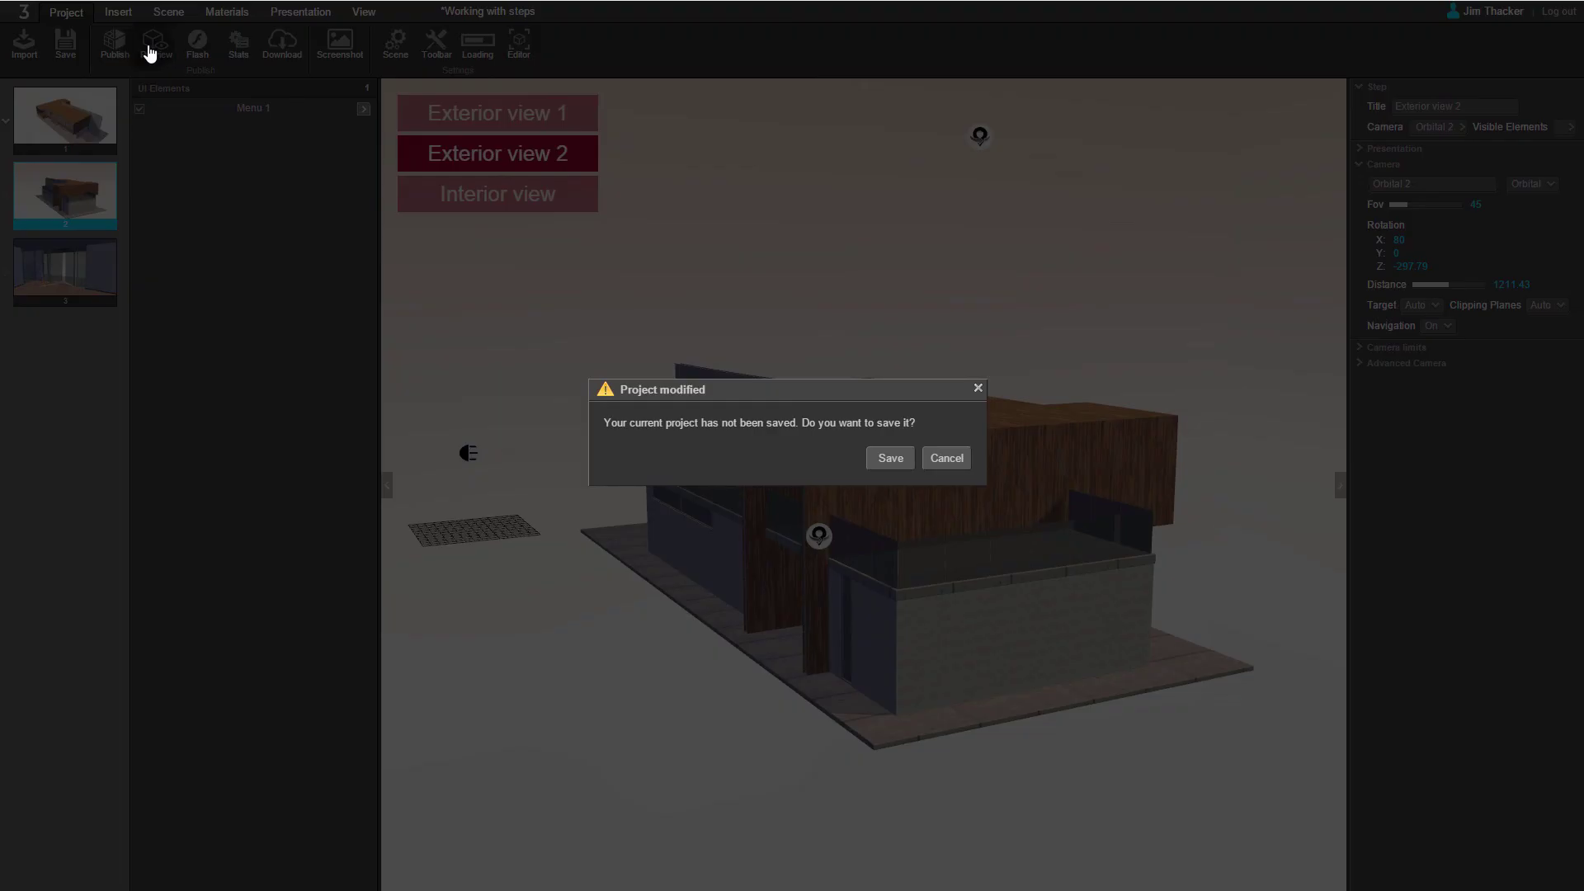
left_click(890, 459)
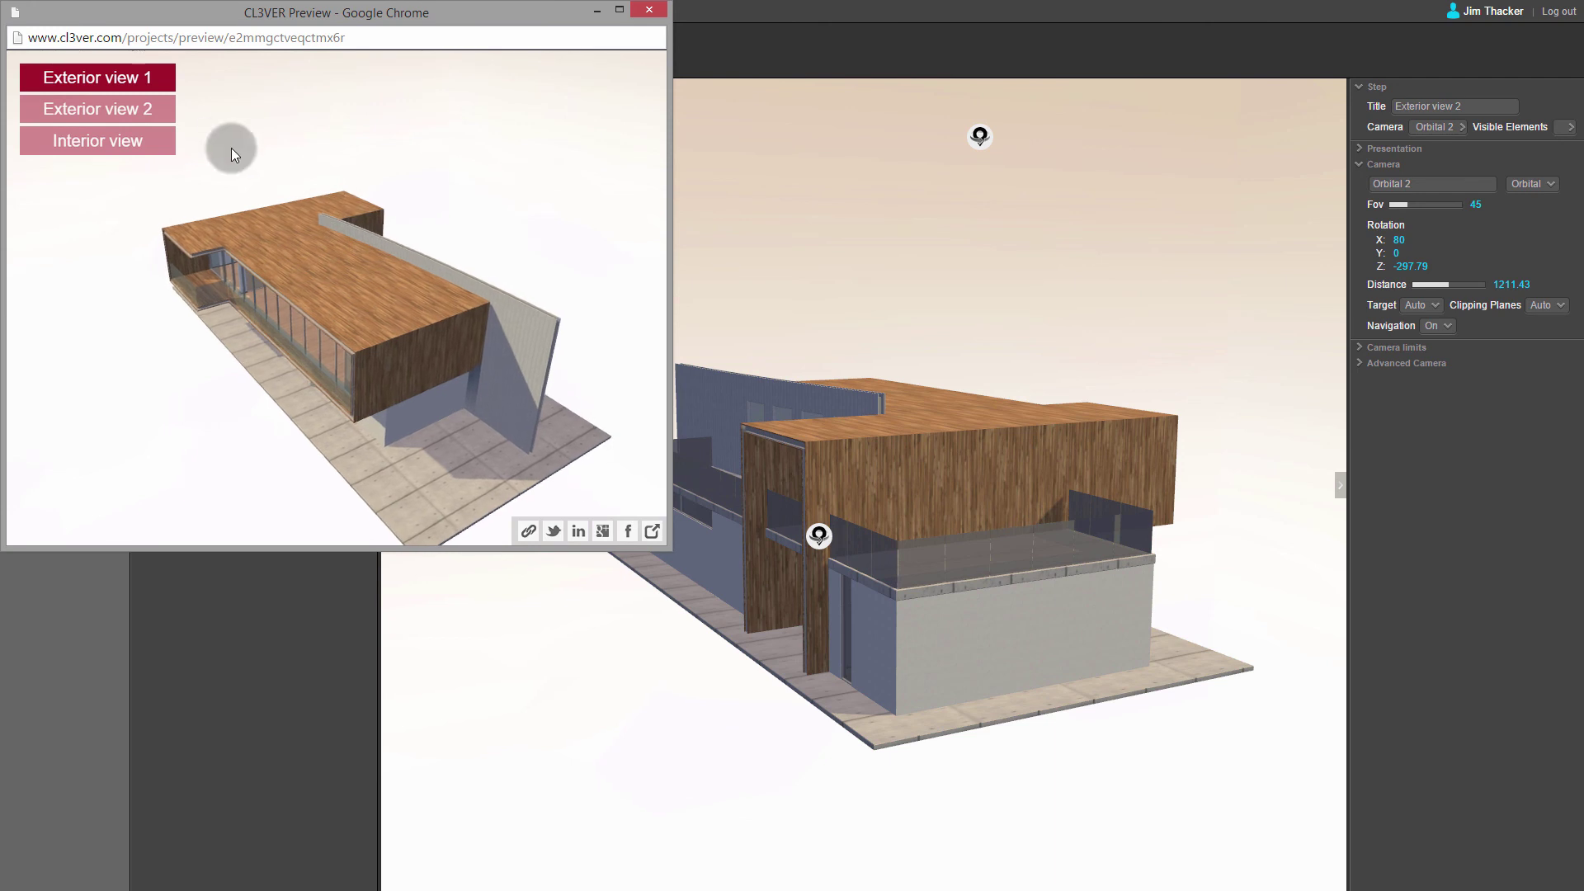
left_click(160, 112)
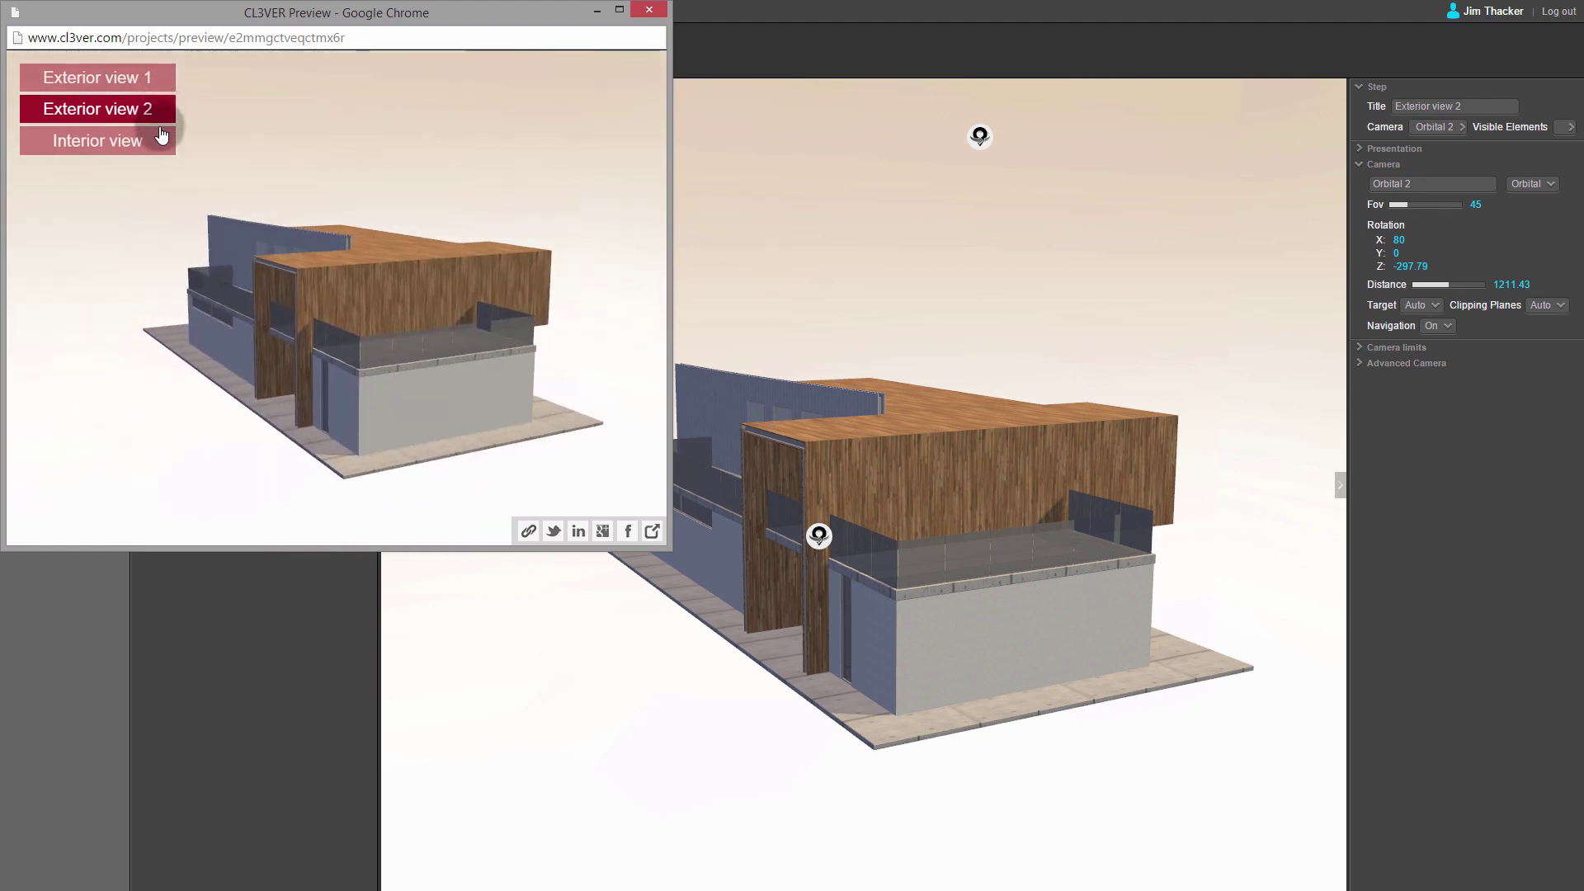
left_click(161, 138)
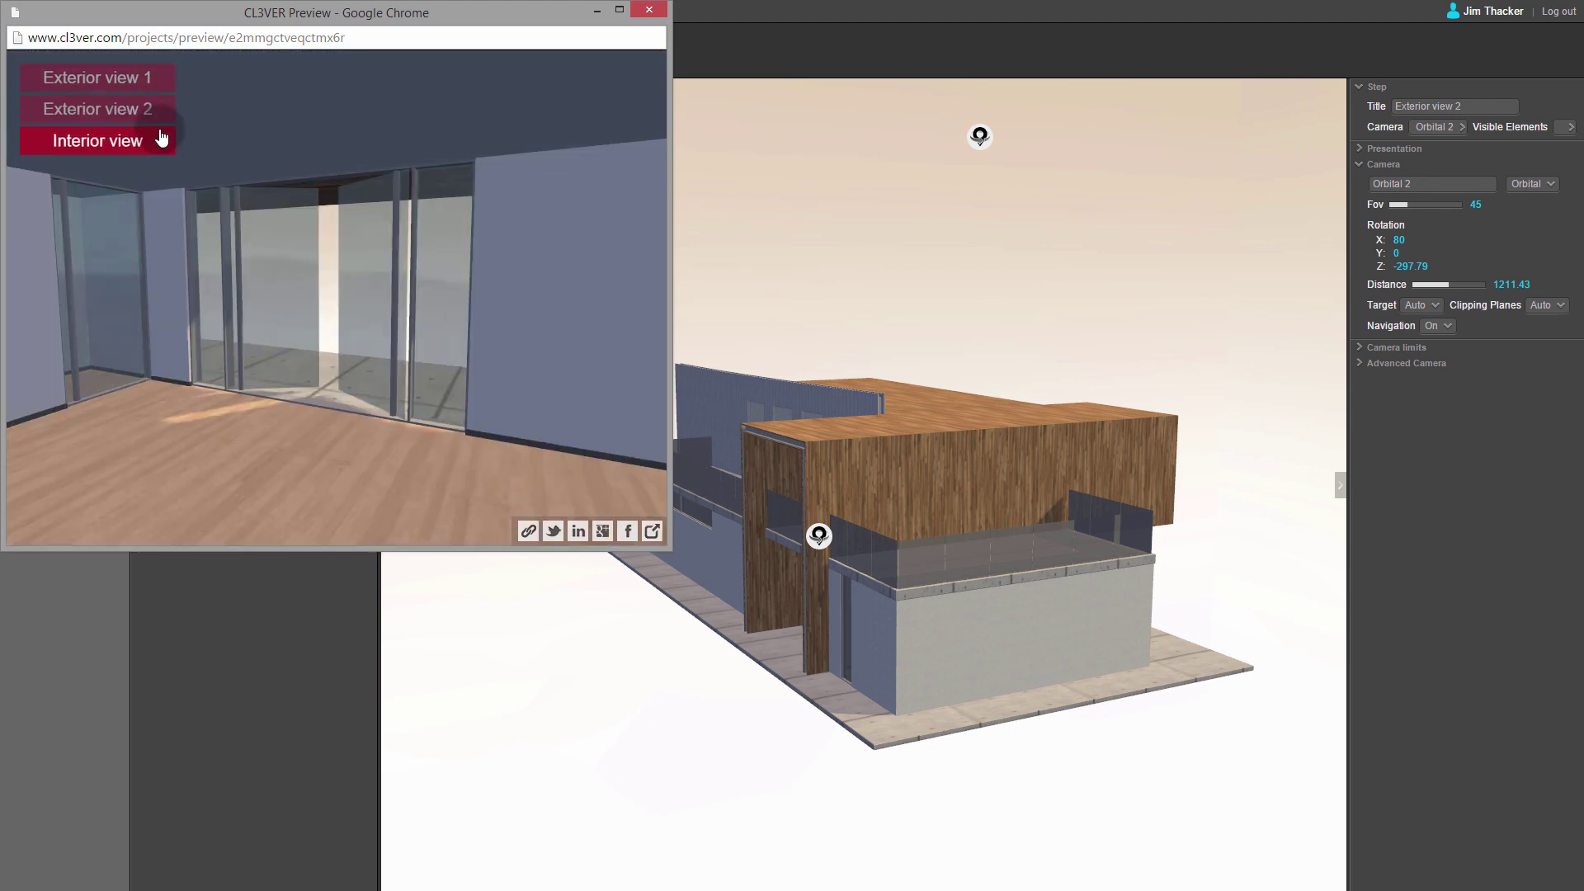